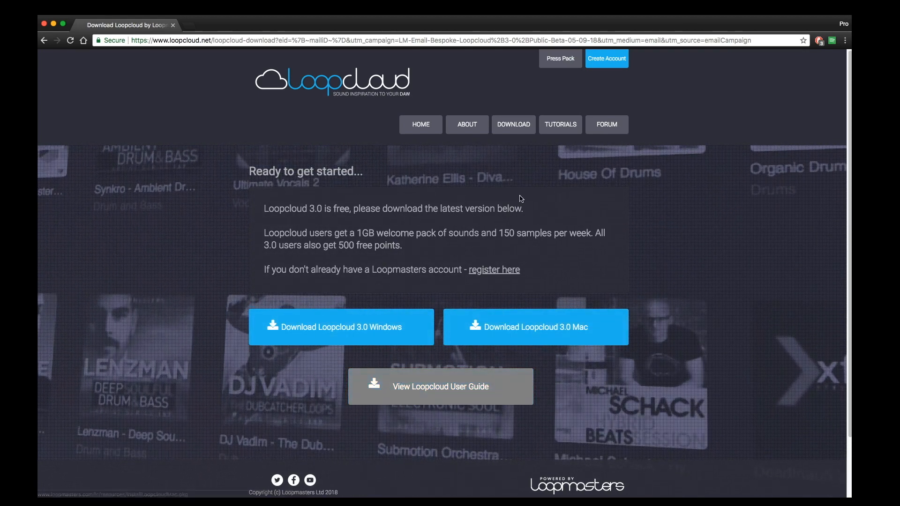
# Switch to Loopcloud and look through the packs in the NEW INSPIRATION FROM LOOPMASTERS folder, then collapse it
pyautogui.press('super+Tab')
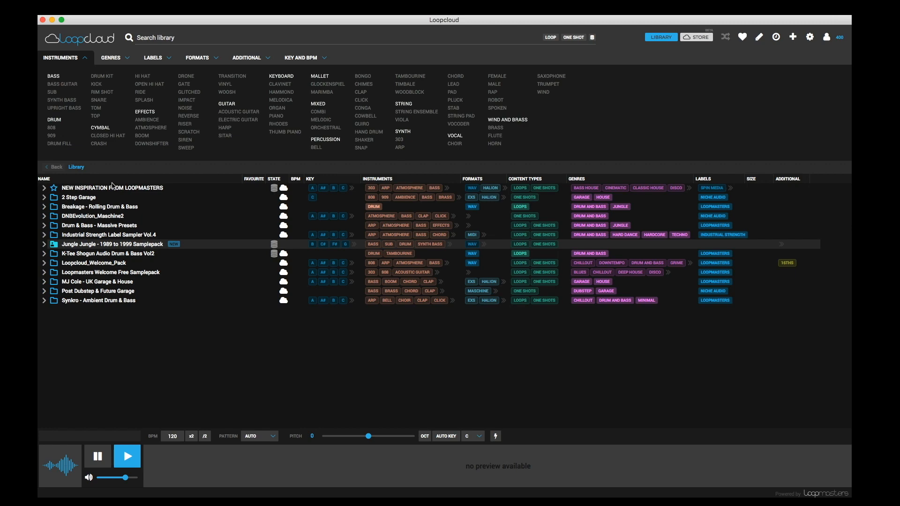
pyautogui.click(45, 189)
pyautogui.scroll(-6, 107, 228)
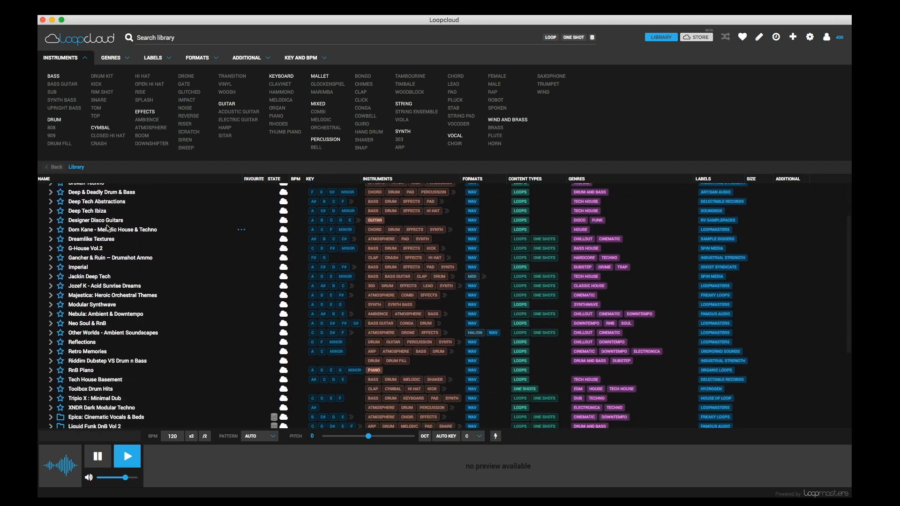
pyautogui.scroll(6, 108, 227)
pyautogui.click(45, 189)
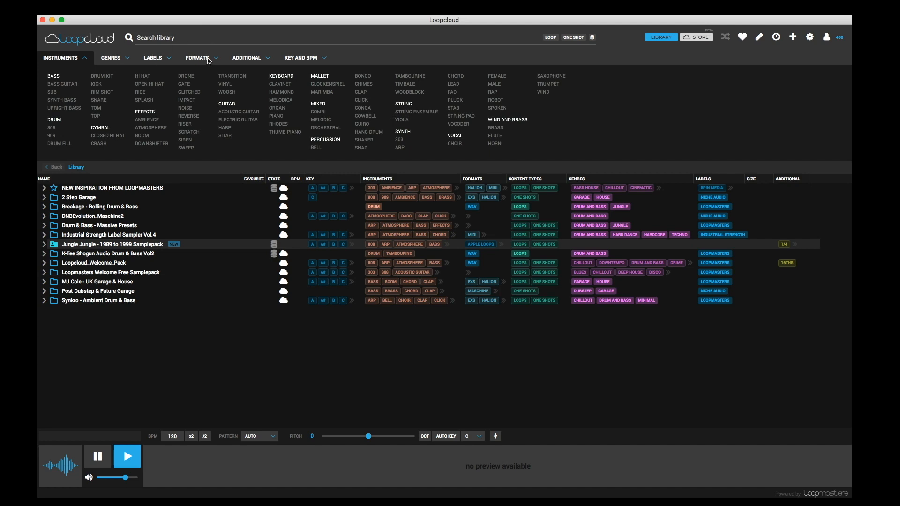
# Open the Deepest Blue Chilled Garage pack in the store and look through its LTCG_DRUM_LOOPS folder
pyautogui.click(697, 39)
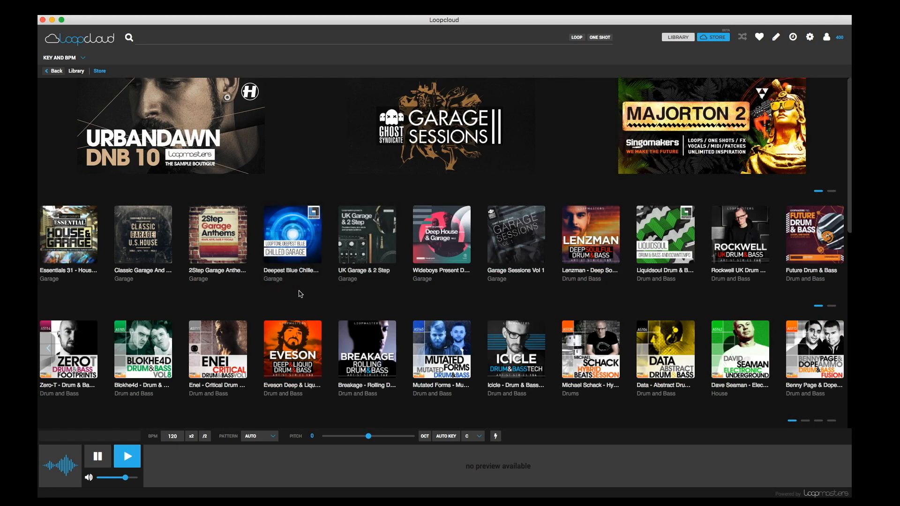
pyautogui.click(292, 254)
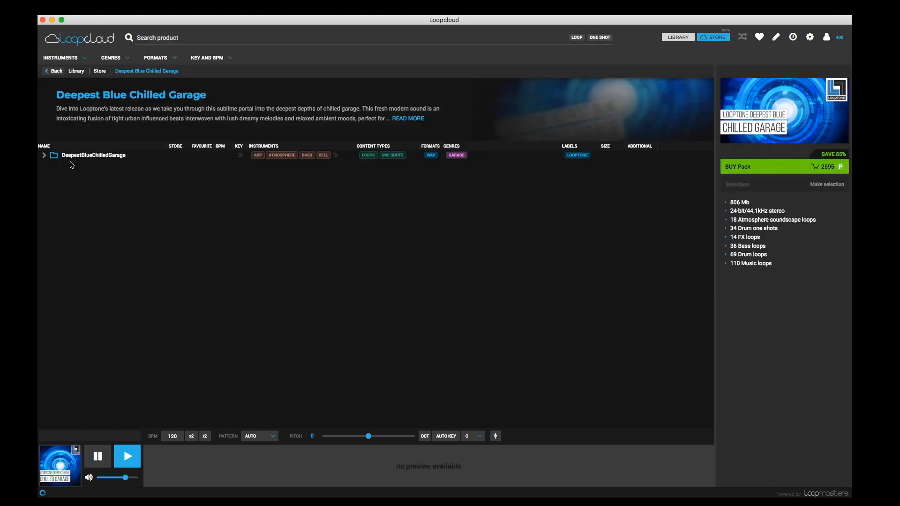
pyautogui.click(44, 156)
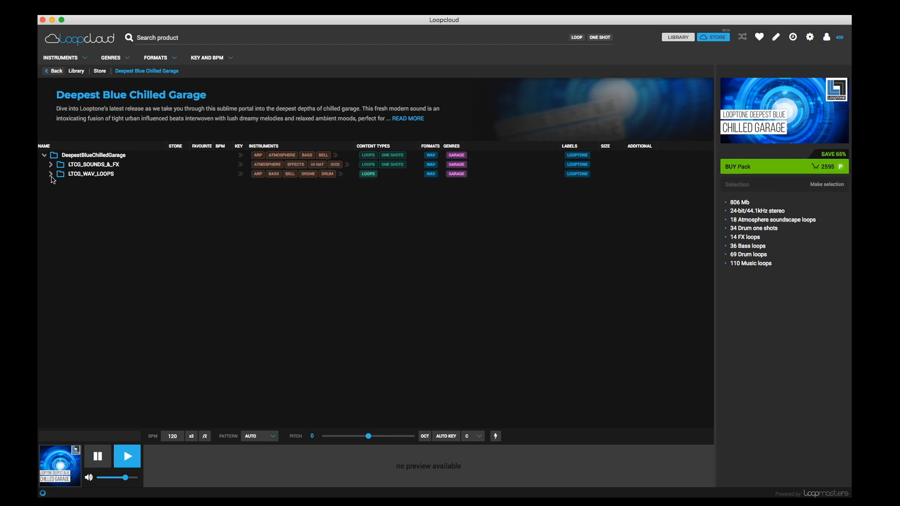
pyautogui.click(51, 174)
pyautogui.click(58, 193)
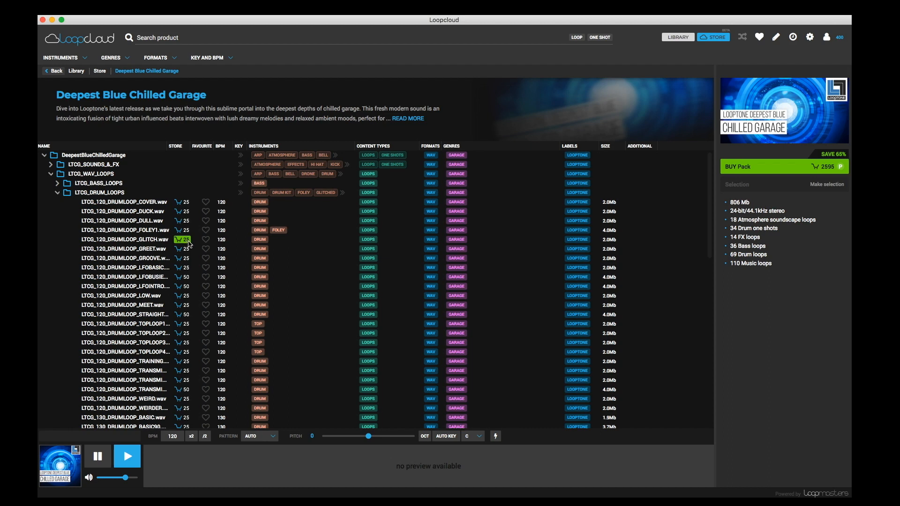
pyautogui.click(58, 193)
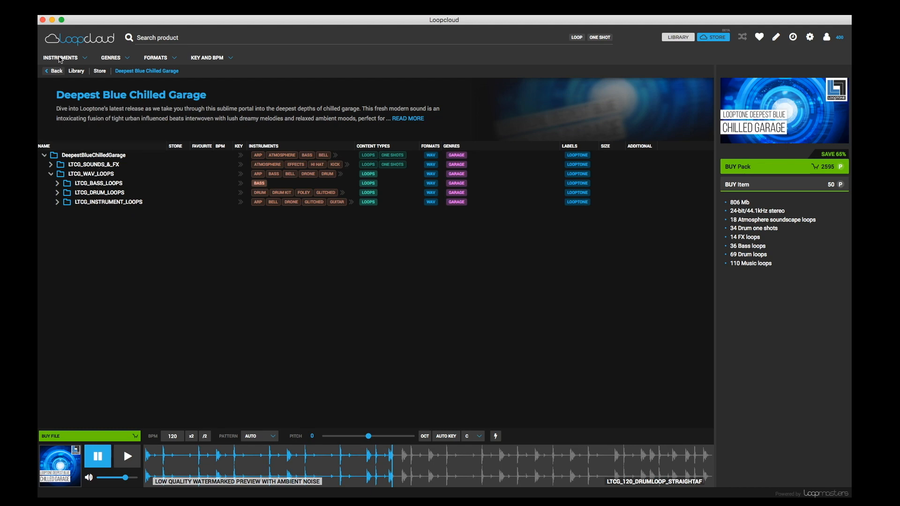
# Return to the library and examine the Breaks folder of the Jungle Jungle - 1989 to 1999 Samplepack
pyautogui.click(678, 37)
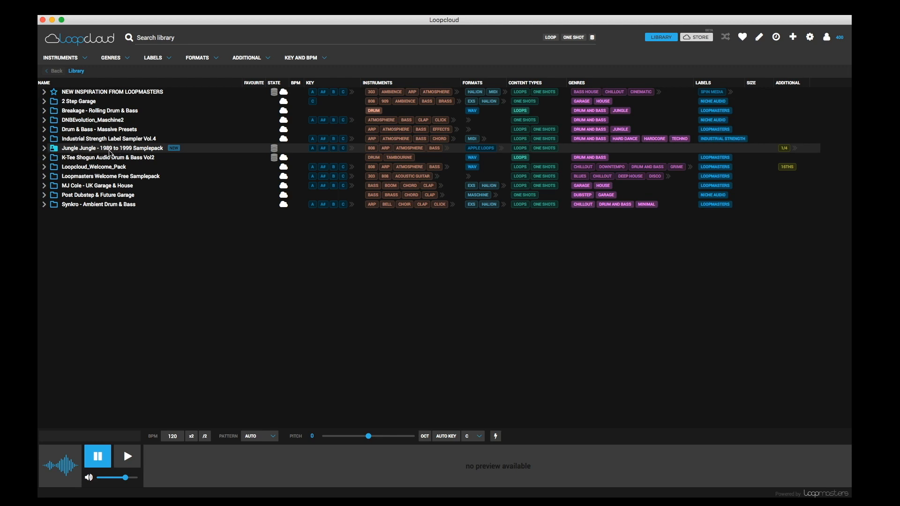
pyautogui.click(44, 149)
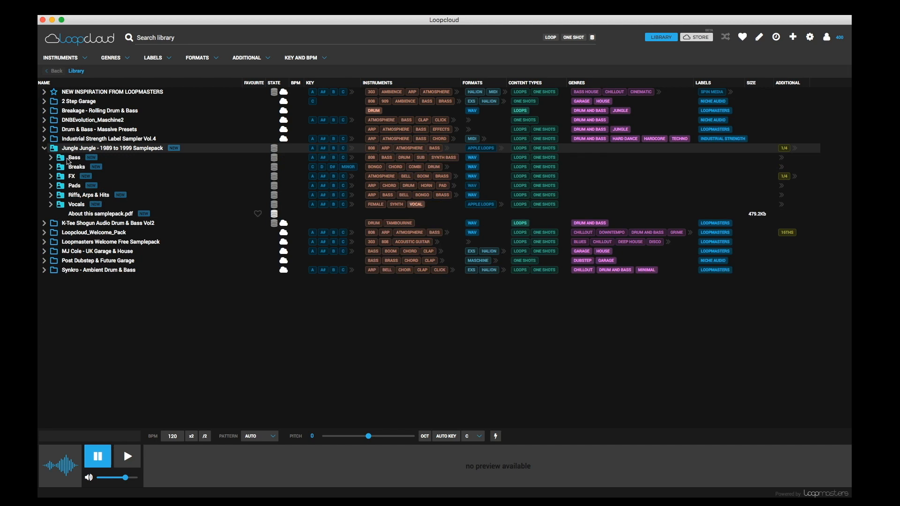
pyautogui.click(51, 167)
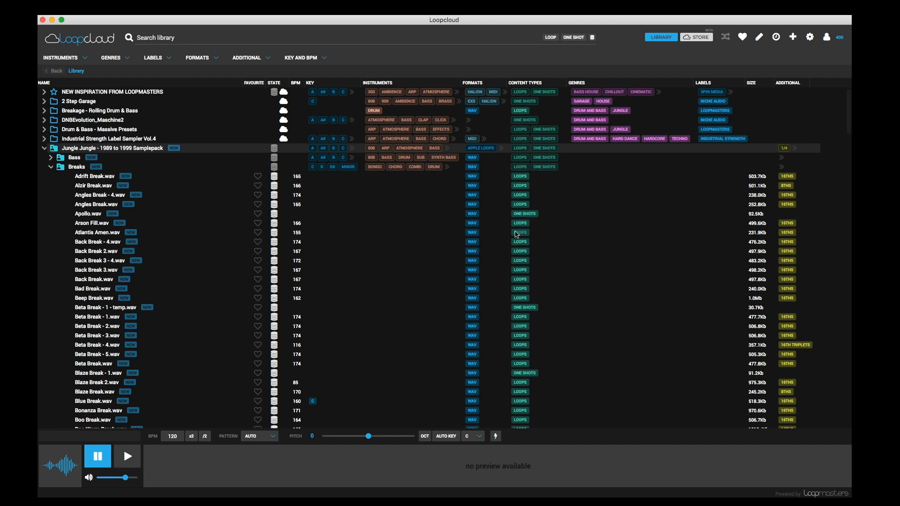
pyautogui.click(45, 149)
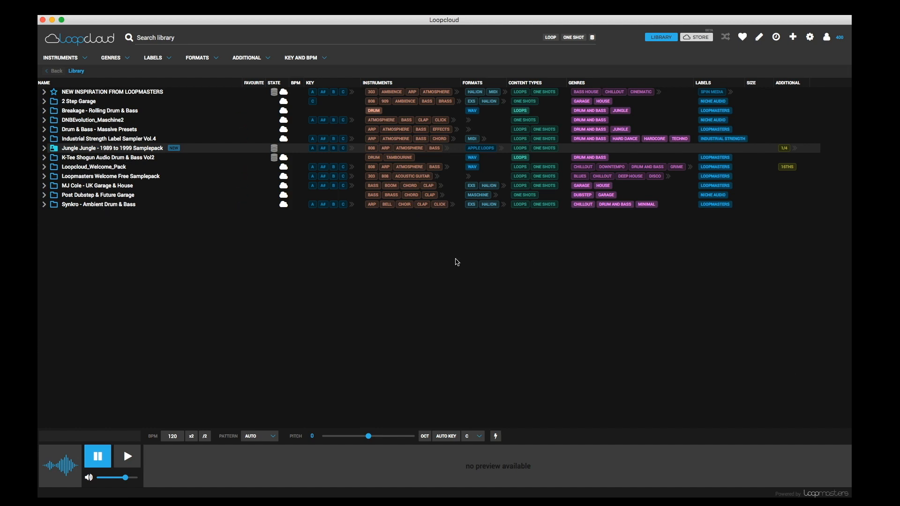
# Add the Touch Liquid Rhythms folder to the library and select 174_D#_RetrogradeGuitarPad_TL.wav among its pad loops
pyautogui.moveTo(844, 469); pyautogui.dragTo(389, 264)
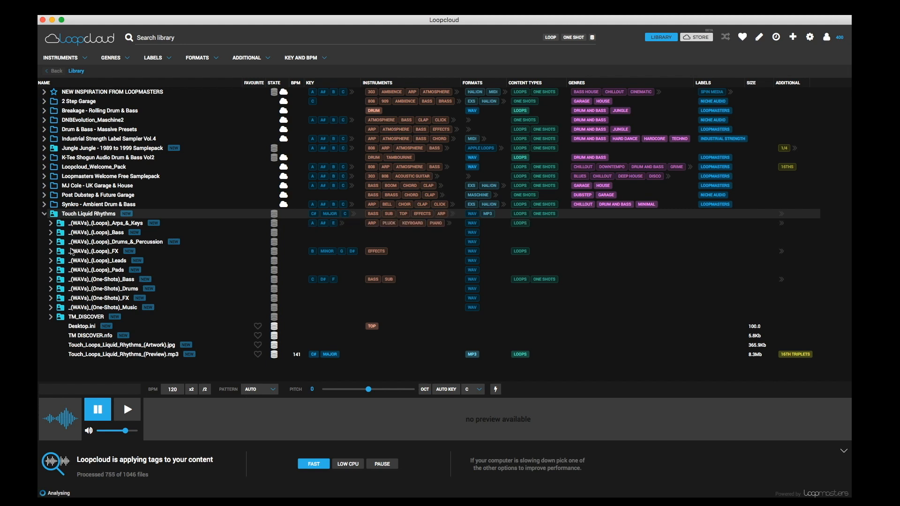
pyautogui.click(50, 270)
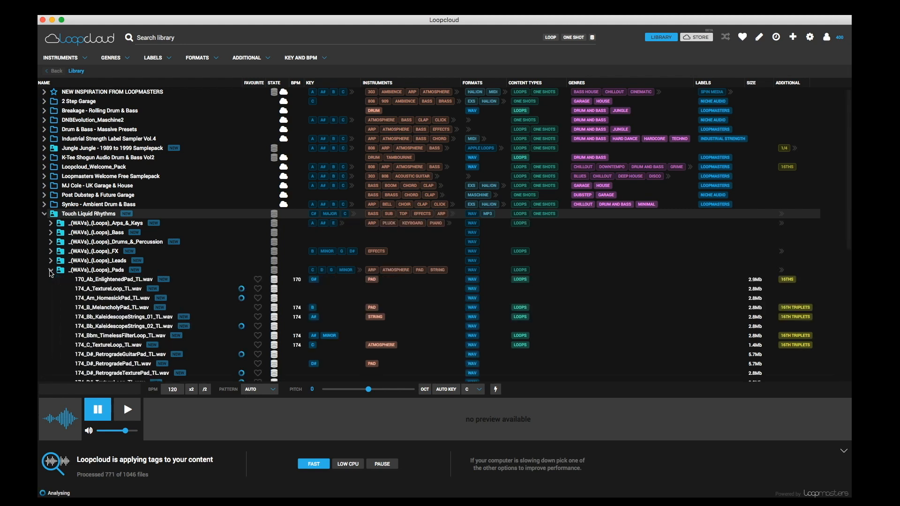
pyautogui.scroll(-1, 112, 287)
pyautogui.scroll(-4, 116, 276)
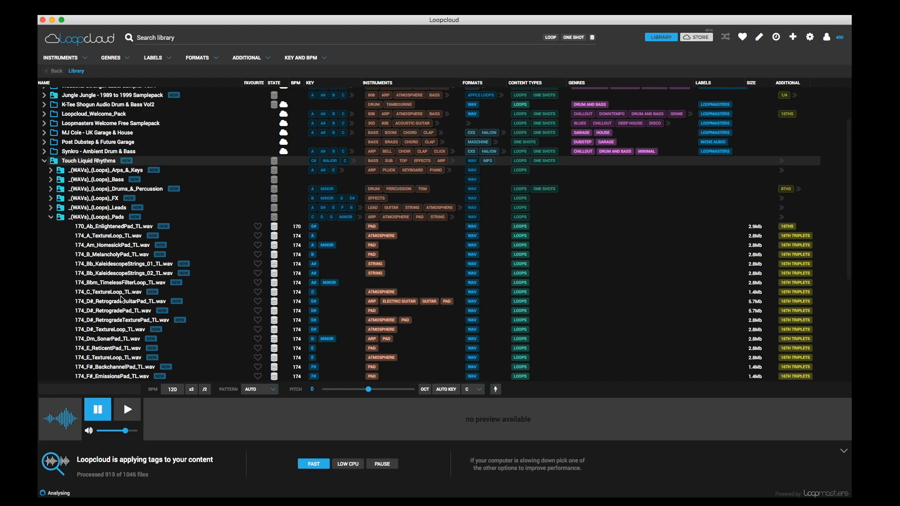
pyautogui.click(122, 292)
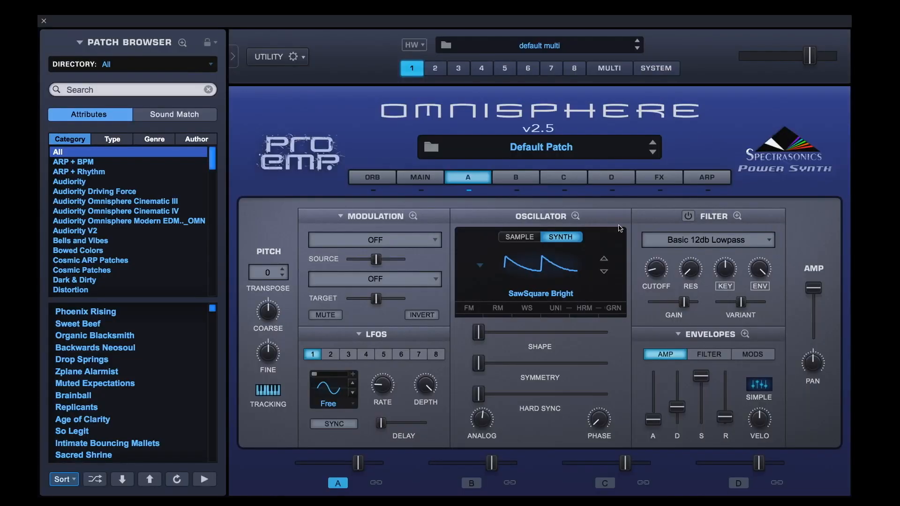
# In Omnisphere, set layer A's oscillator to Sample and show the User Audio drop area in the Soundsource Browser
pyautogui.click(559, 148)
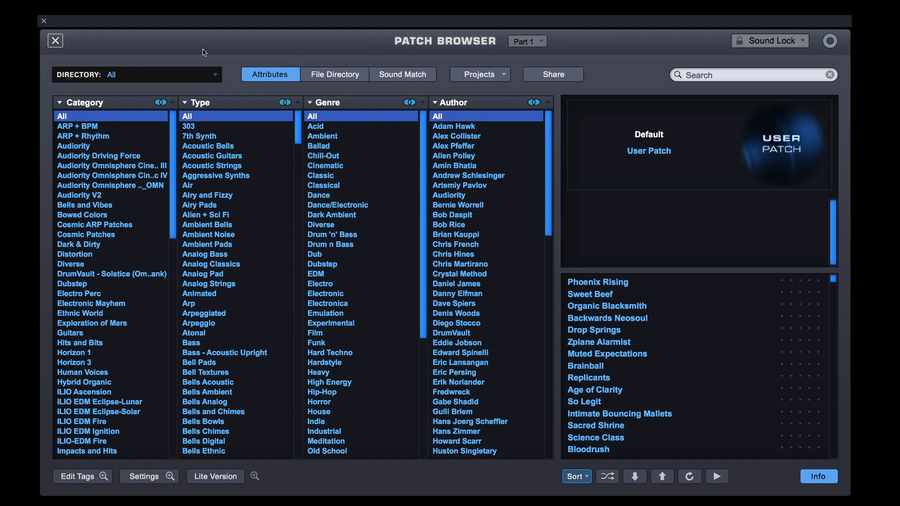
pyautogui.click(54, 43)
pyautogui.click(524, 237)
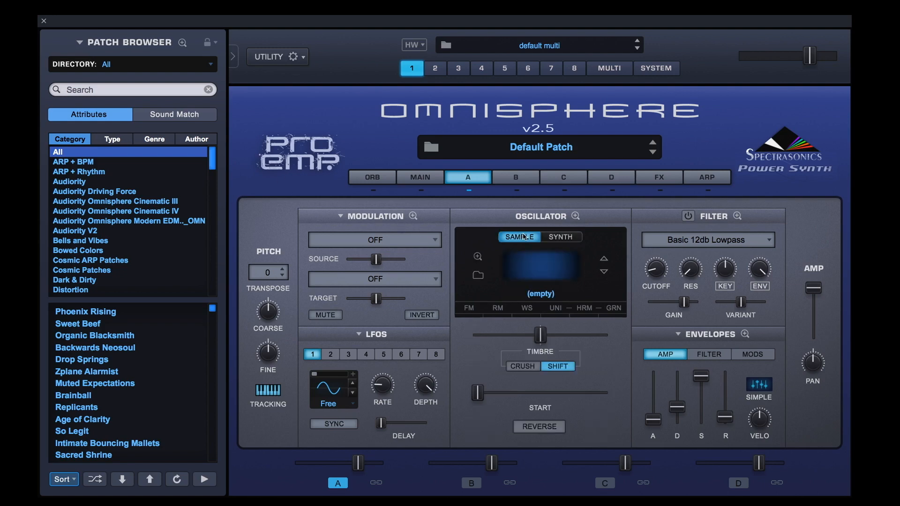
pyautogui.click(548, 272)
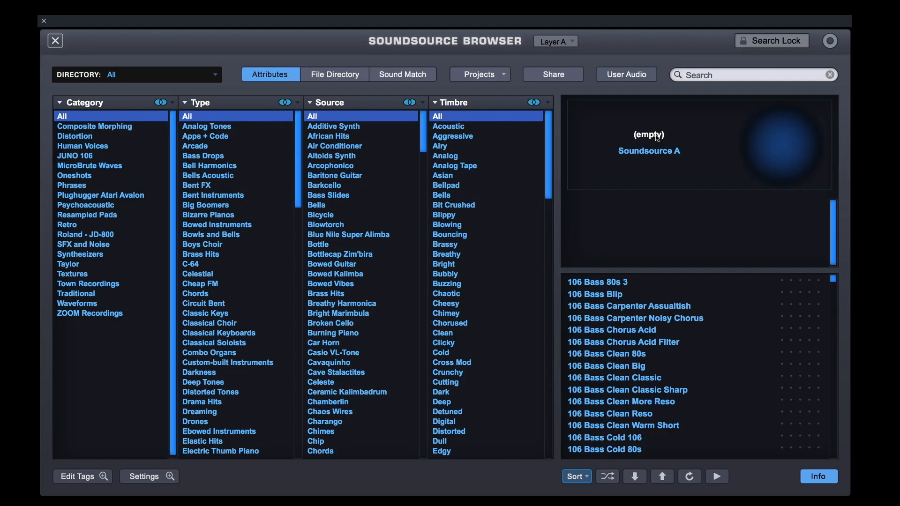
pyautogui.click(628, 78)
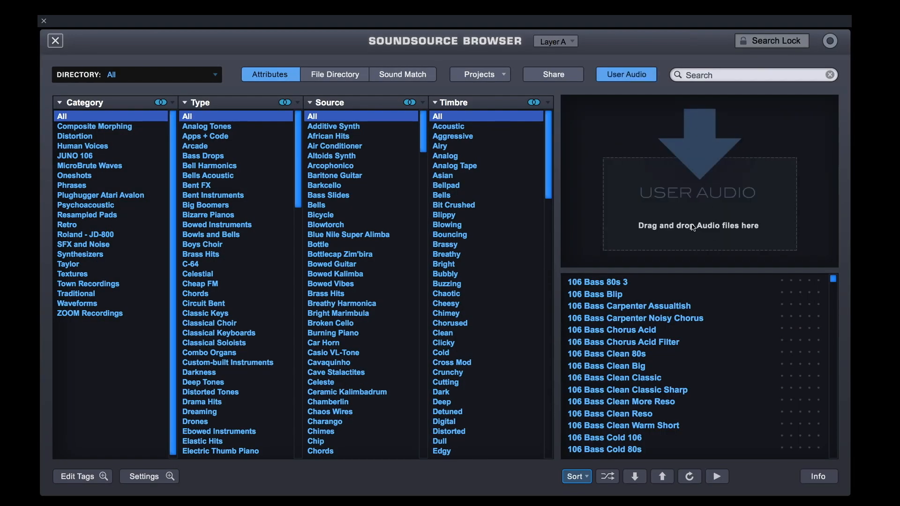
# Import 174_D#_RetrogradeGuitarPad_TL.wav from the Loopcloud library into Omnisphere as user audio
pyautogui.press('super+Tab')
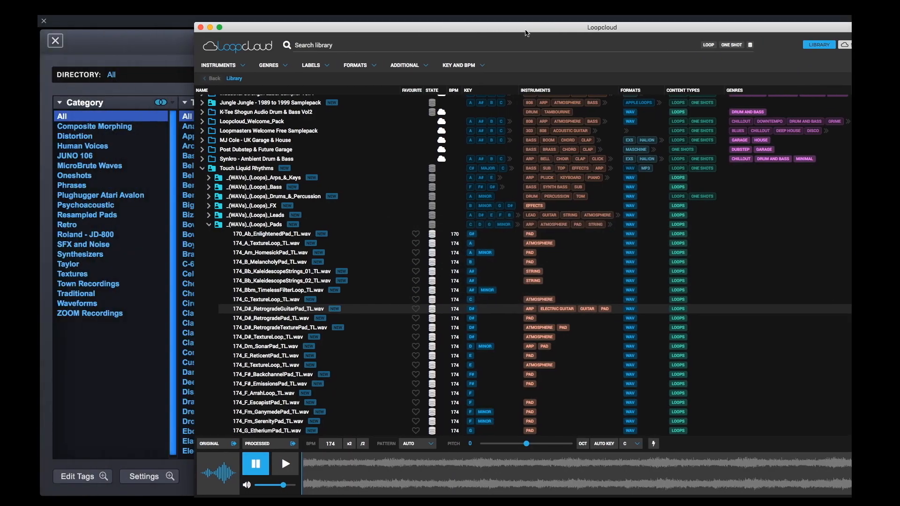
pyautogui.moveTo(527, 33); pyautogui.dragTo(605, 231)
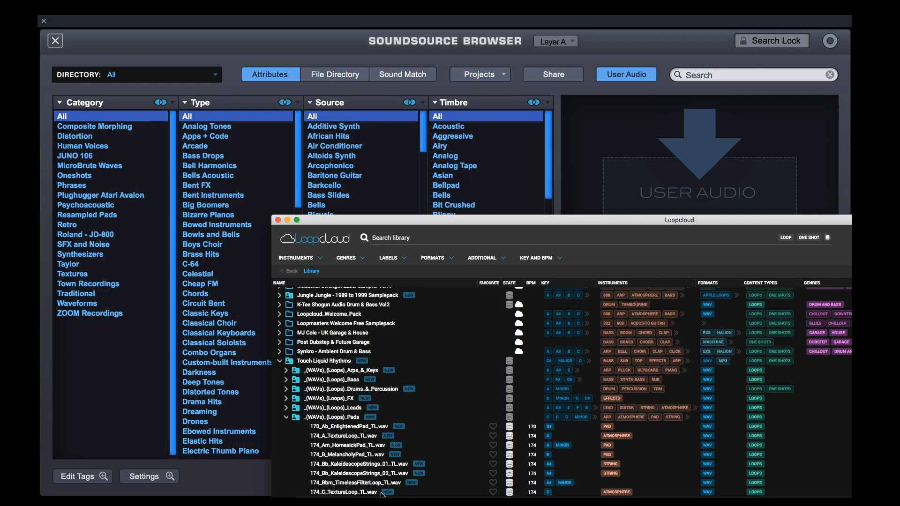
pyautogui.moveTo(356, 454); pyautogui.dragTo(698, 184)
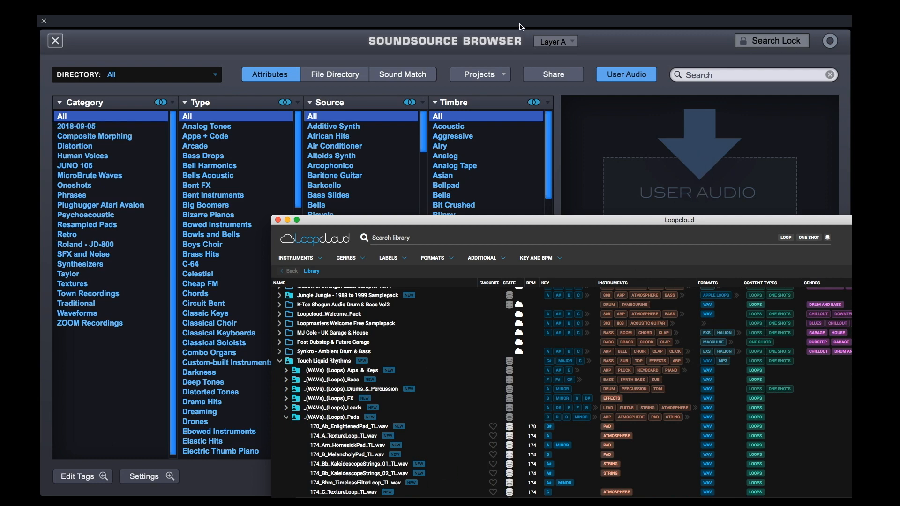
pyautogui.click(520, 24)
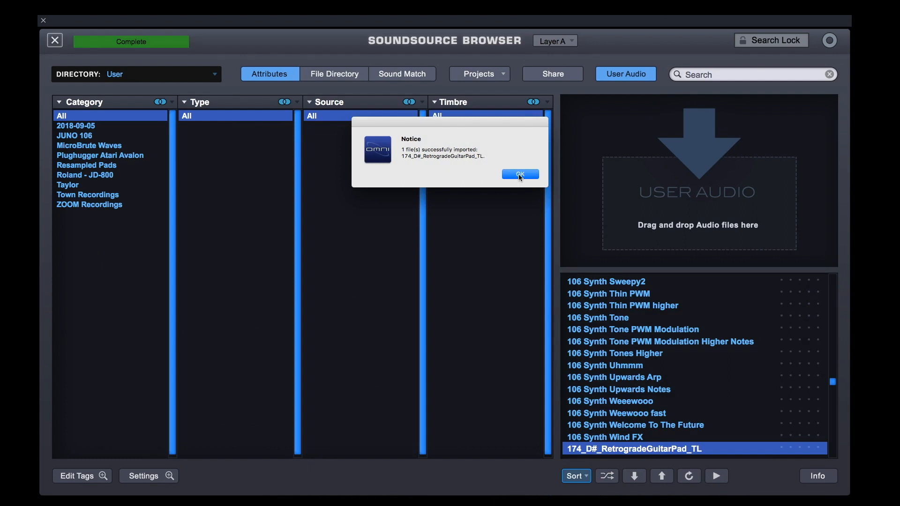
pyautogui.click(520, 175)
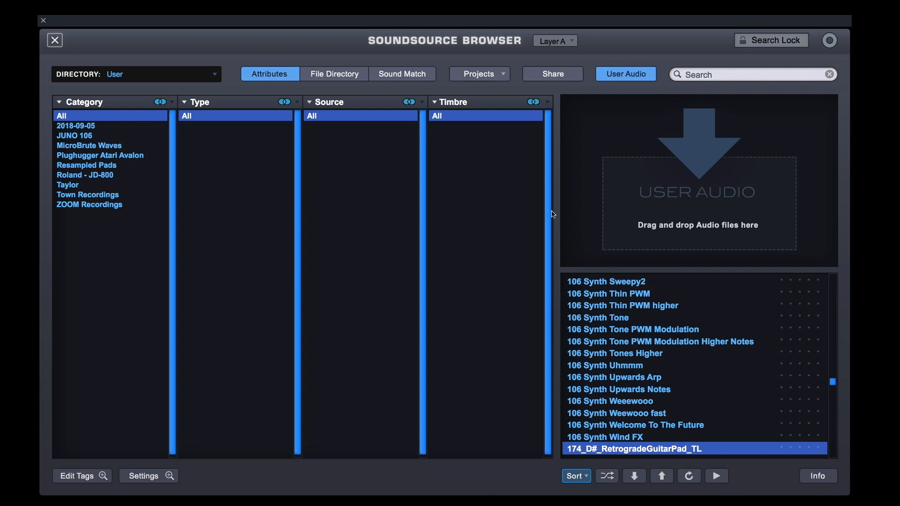
# Enable granular synthesis on the imported sample and raise its speed, intensity, detuning and pitch grains
pyautogui.click(57, 44)
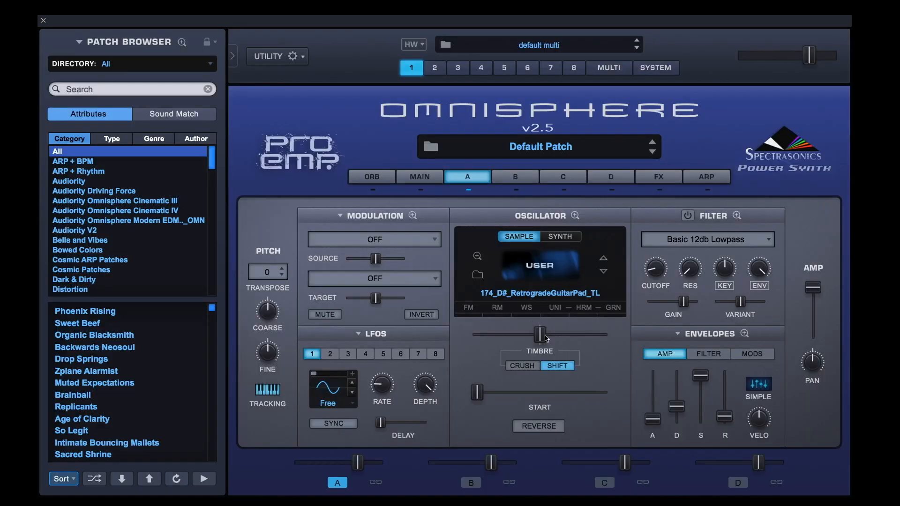
pyautogui.click(613, 307)
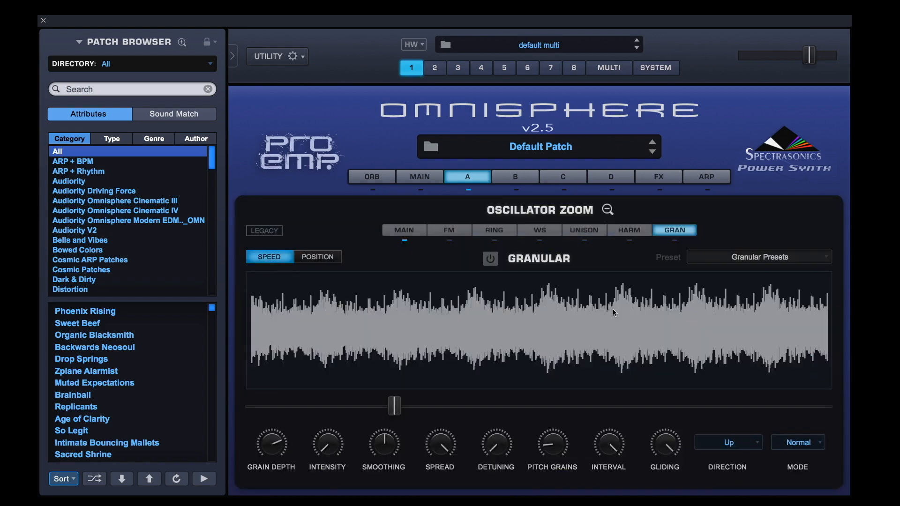
pyautogui.click(492, 259)
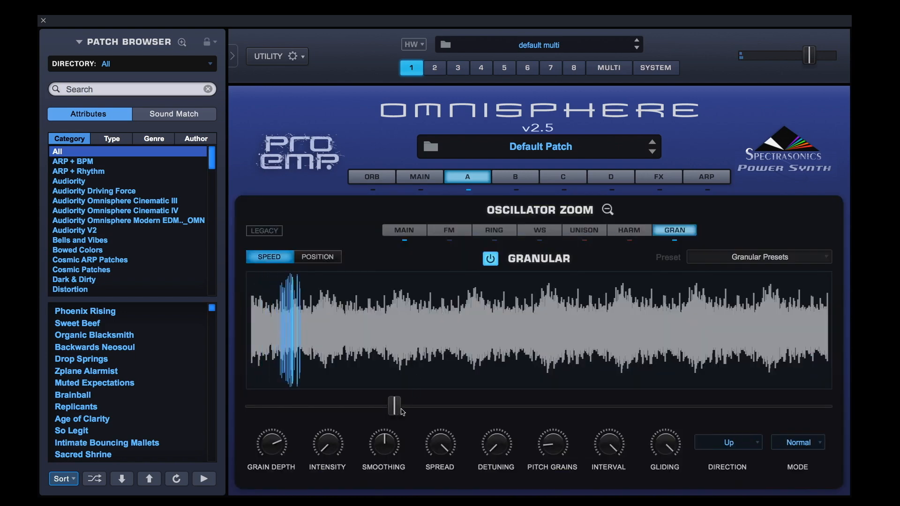
pyautogui.moveTo(395, 407); pyautogui.dragTo(472, 407)
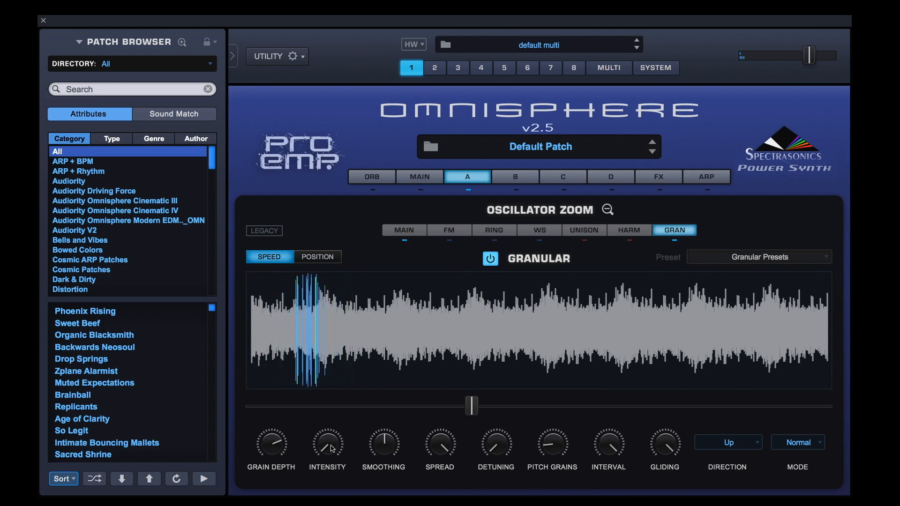
pyautogui.moveTo(328, 444); pyautogui.dragTo(329, 431)
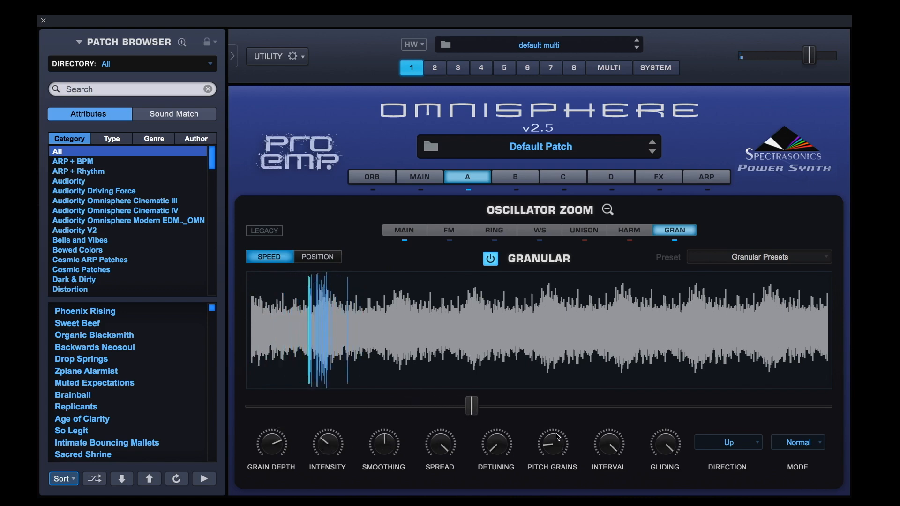
pyautogui.moveTo(497, 444); pyautogui.dragTo(500, 405)
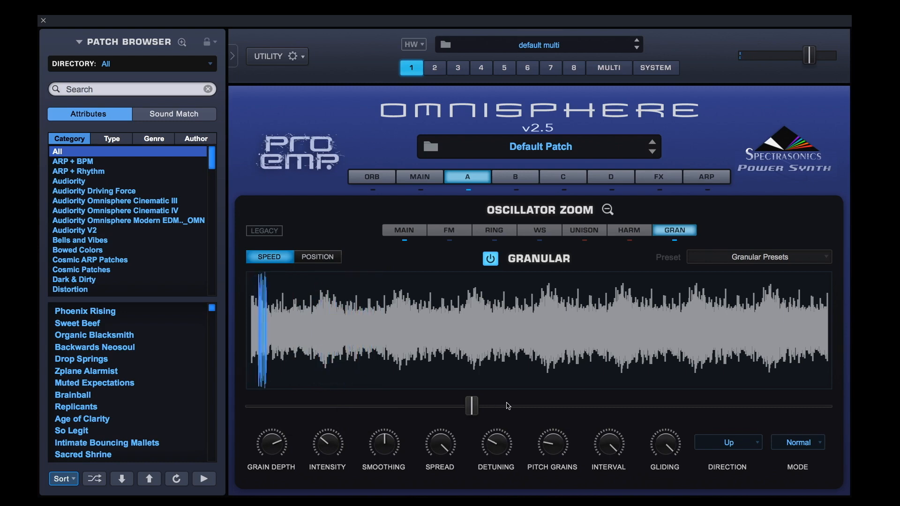
# Close the oscillator zoom and raise the amp envelope's attack, decay and release
pyautogui.click(608, 210)
pyautogui.moveTo(656, 417); pyautogui.dragTo(653, 402)
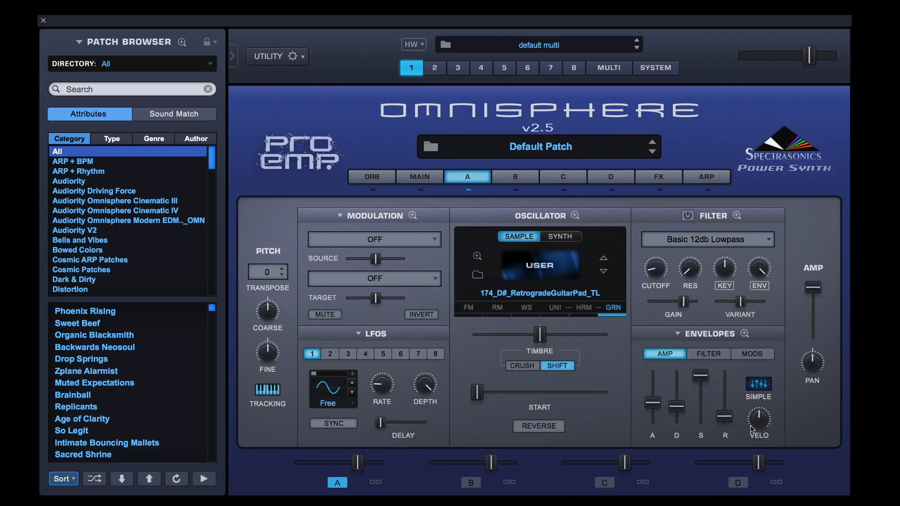
pyautogui.moveTo(726, 417); pyautogui.dragTo(682, 407)
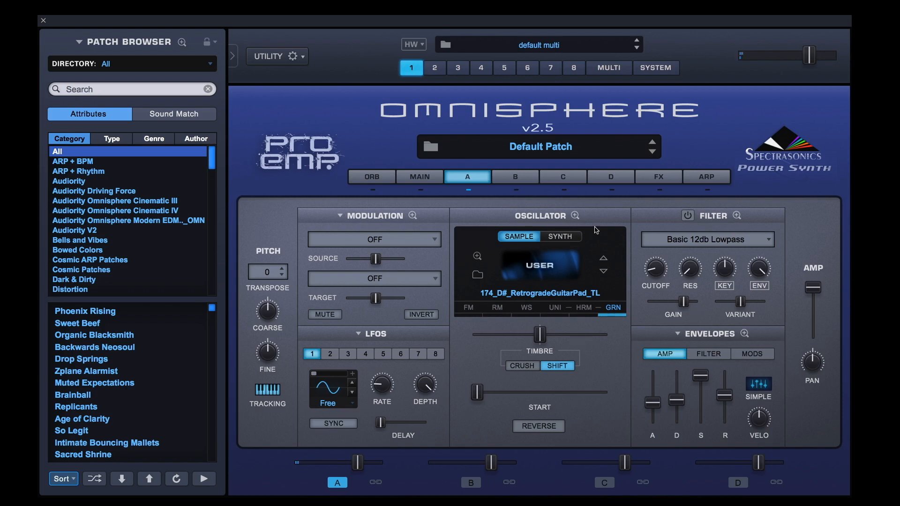
# Enable layer A's filter, set its envelope amount to 0.000 and raise the cutoff slightly
pyautogui.click(688, 218)
pyautogui.moveTo(760, 272); pyautogui.dragTo(761, 288)
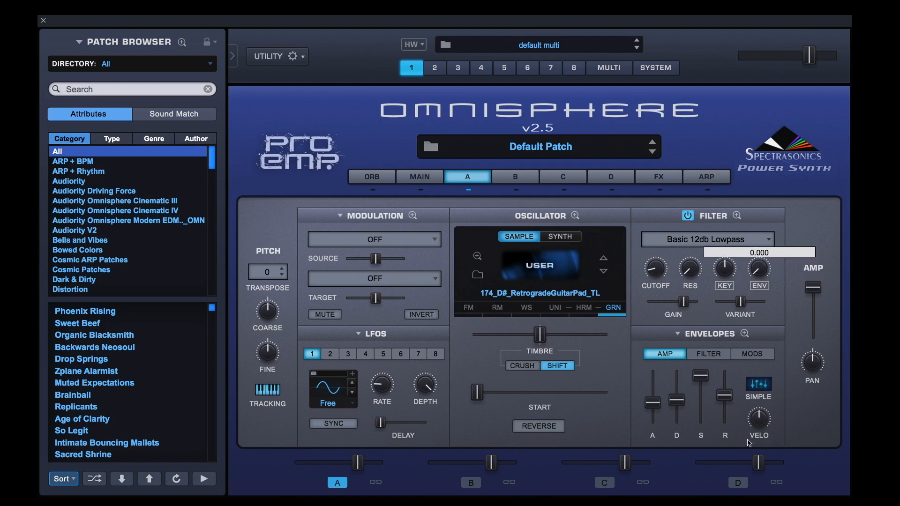
pyautogui.moveTo(658, 273)
pyautogui.mouseDown()
pyautogui.moveTo(678, 233)
pyautogui.moveTo(681, 259)
pyautogui.moveTo(656, 273)
pyautogui.mouseUp()
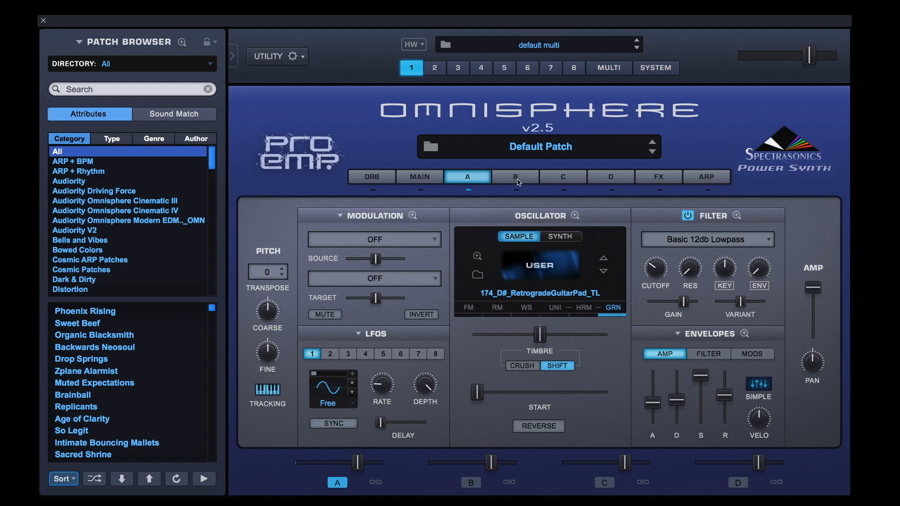
# Switch to Loopcloud, locate 174_D#_RetrogradePad_TL.wav in the Touch Liquid Rhythms pads folder, and return to Omnisphere
pyautogui.press('super+Tab')
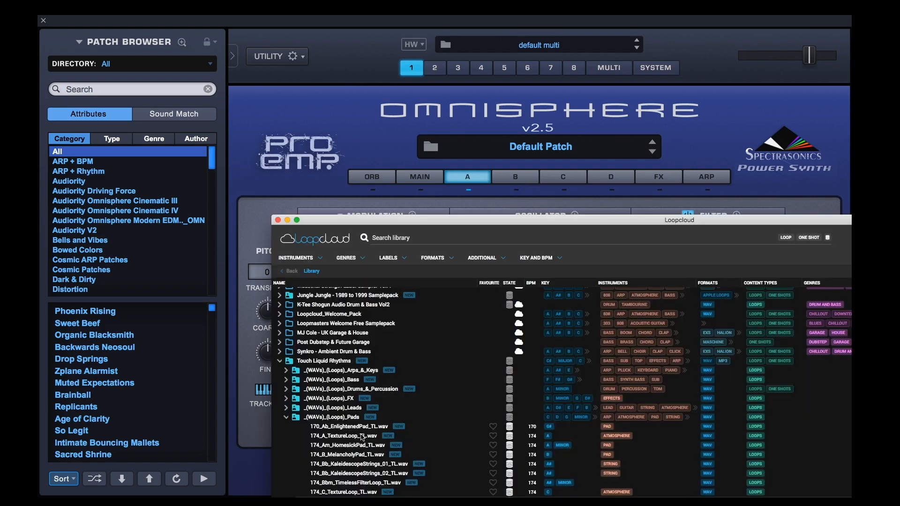
pyautogui.scroll(-3, 363, 437)
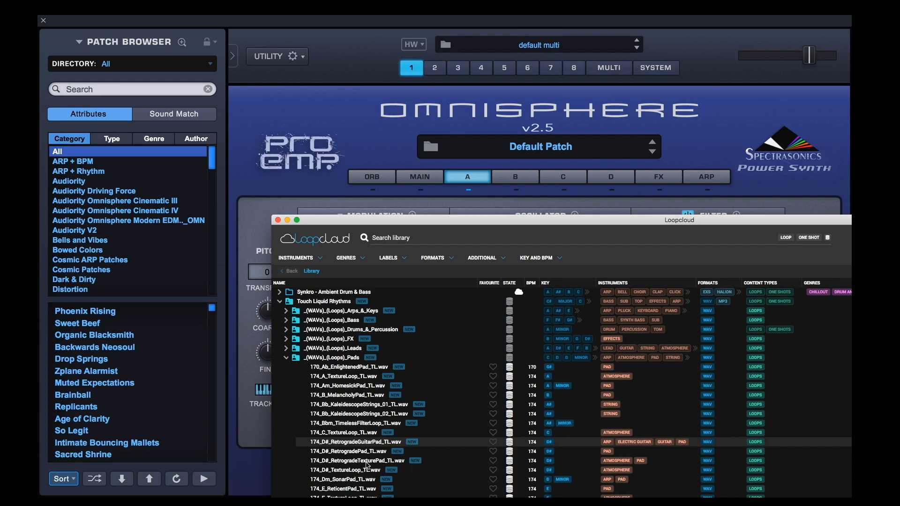
pyautogui.moveTo(530, 219); pyautogui.dragTo(535, 259)
pyautogui.click(525, 203)
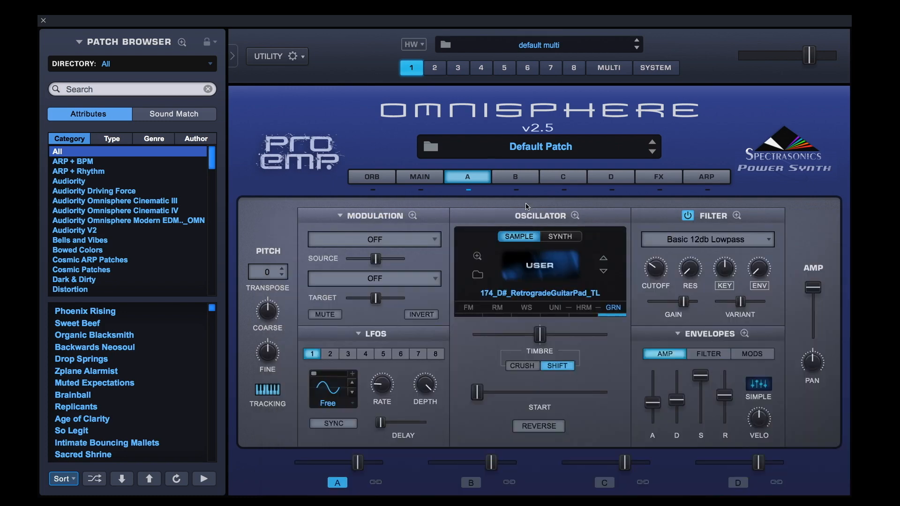
# Set layer B's oscillator to sample mode and open its soundsource browser
pyautogui.click(519, 176)
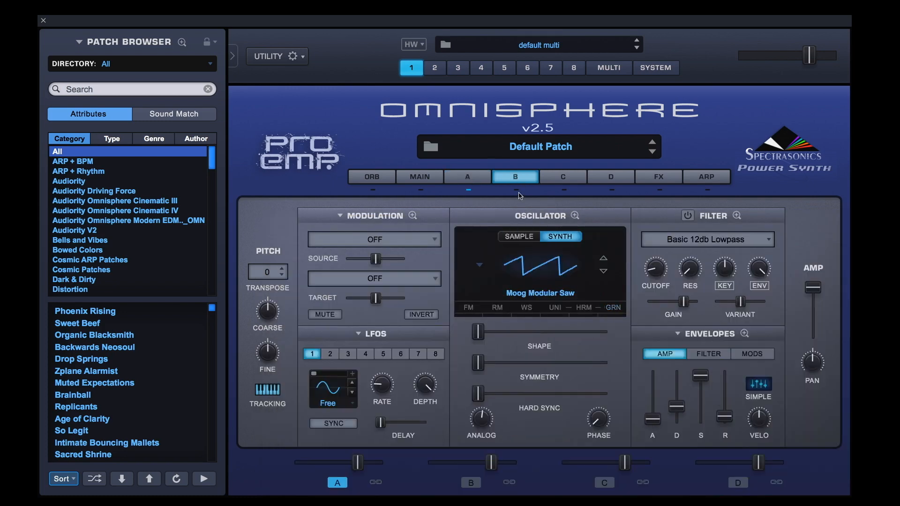
pyautogui.click(521, 244)
pyautogui.click(521, 237)
pyautogui.click(521, 237)
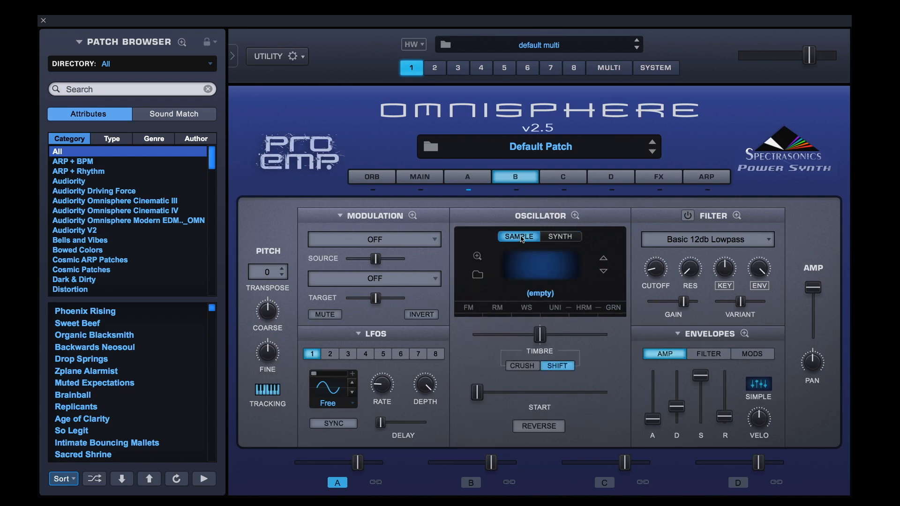
pyautogui.click(539, 272)
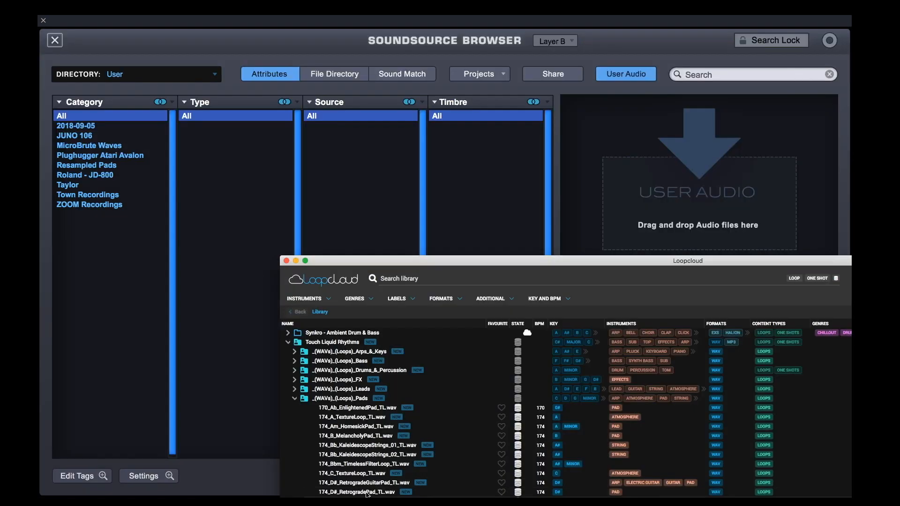
# Import 174_D#_RetrogradePad_TL.wav from Loopcloud into layer B as user audio and close the soundsource browser
pyautogui.moveTo(368, 495); pyautogui.dragTo(648, 229)
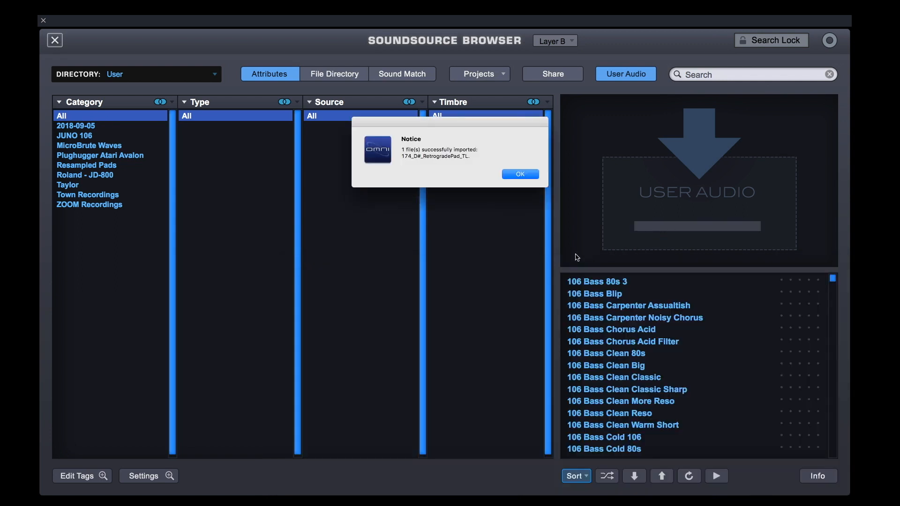
pyautogui.click(521, 176)
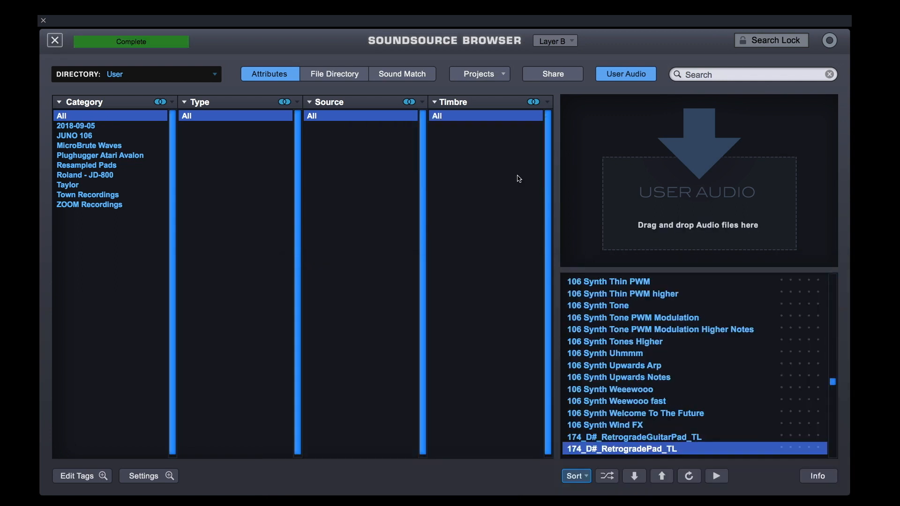
pyautogui.click(56, 41)
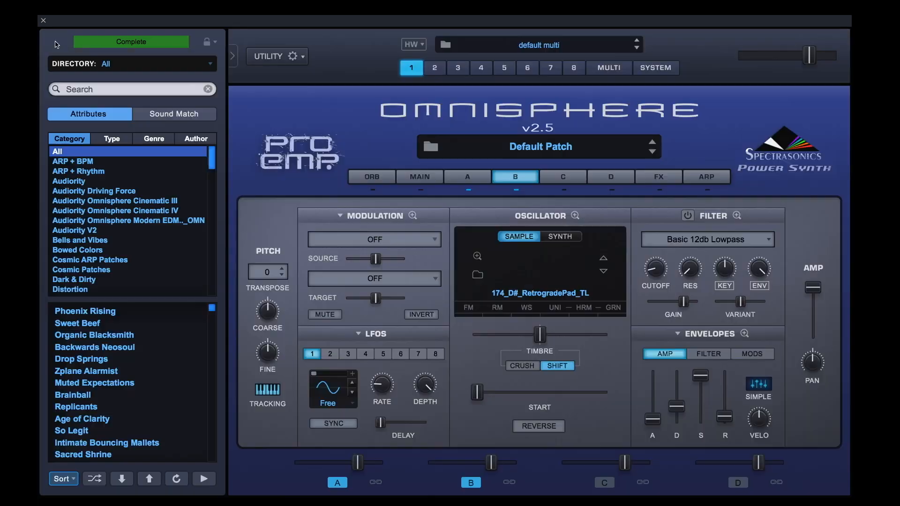
# Compare with layer A's settings and raise the attack and release of layer B's amp envelope
pyautogui.click(477, 179)
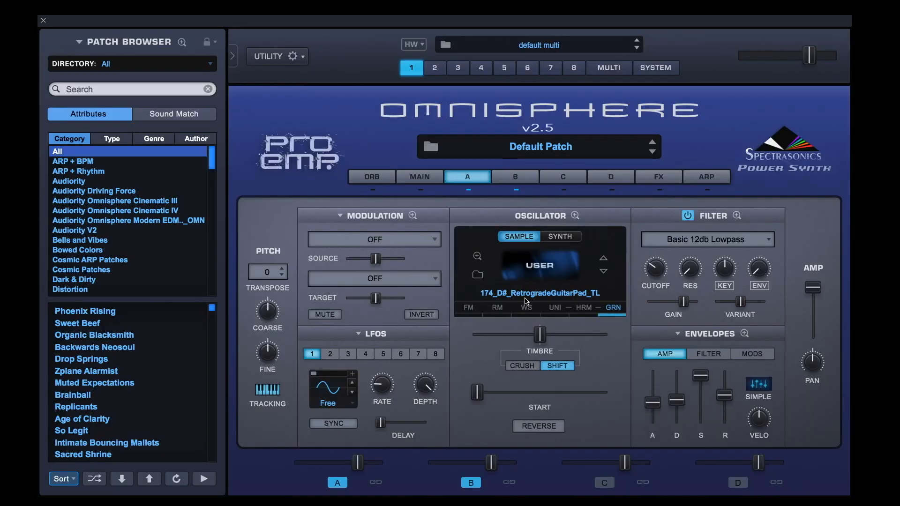
pyautogui.click(518, 183)
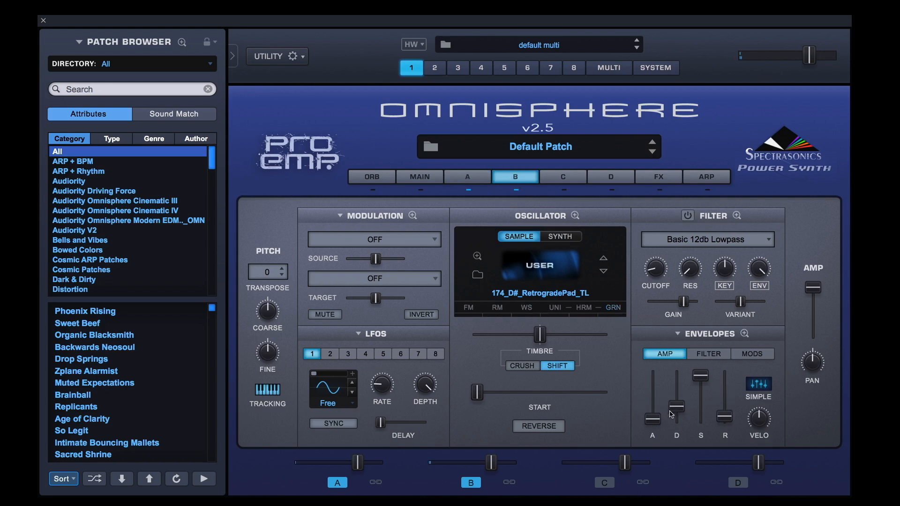
pyautogui.moveTo(657, 423); pyautogui.dragTo(656, 408)
pyautogui.moveTo(726, 418); pyautogui.dragTo(729, 387)
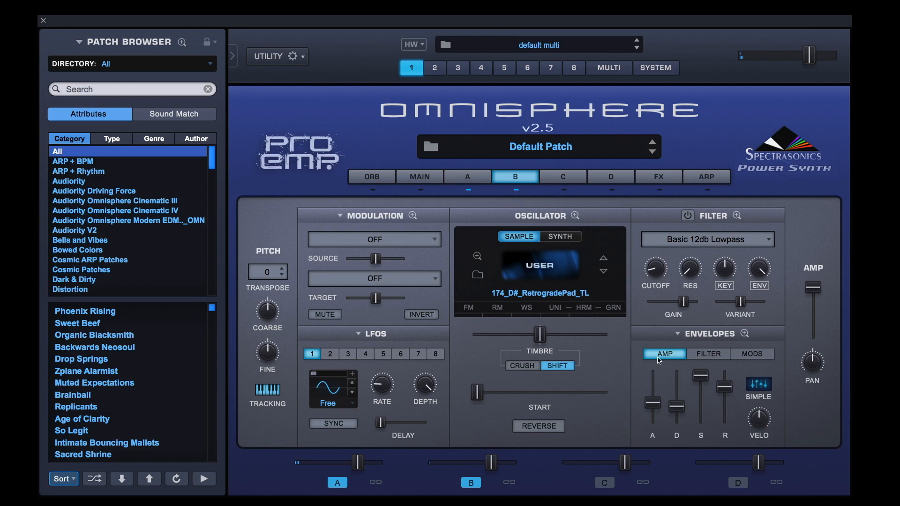
# Enable granular synthesis on layer B, raise its speed, intensity and detuning, and close the oscillator zoom
pyautogui.click(614, 309)
pyautogui.click(491, 260)
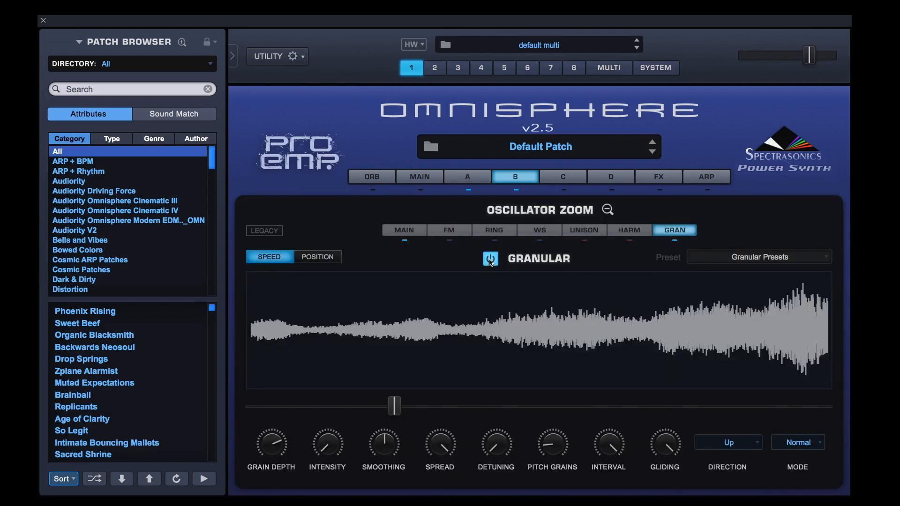
pyautogui.moveTo(395, 406); pyautogui.dragTo(476, 406)
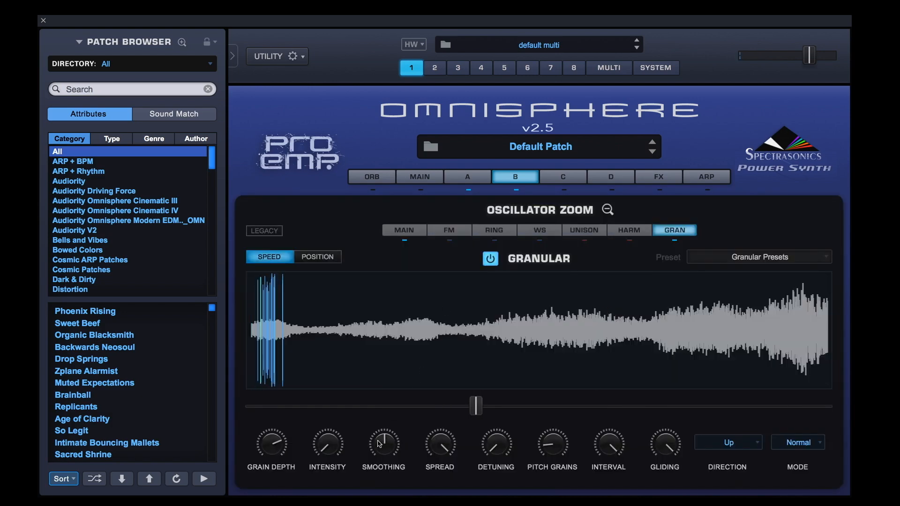
pyautogui.moveTo(328, 443); pyautogui.dragTo(329, 429)
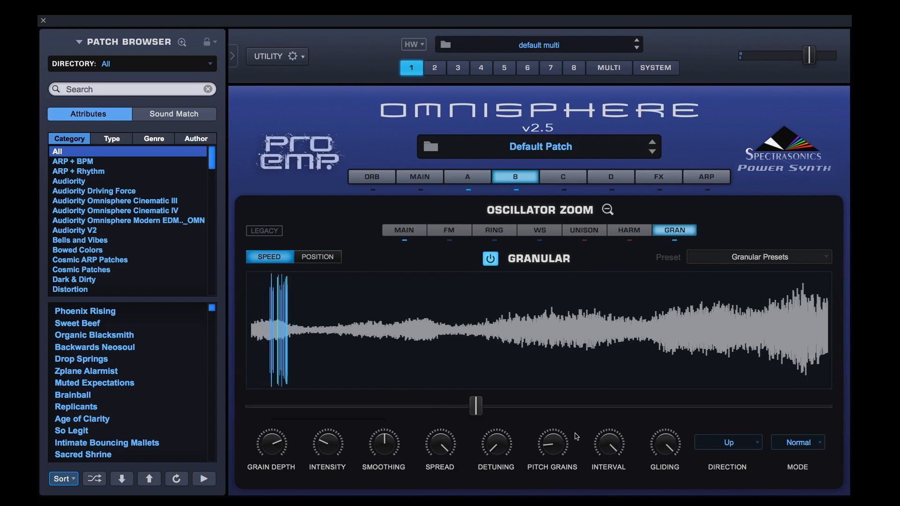
pyautogui.moveTo(496, 443); pyautogui.dragTo(508, 392)
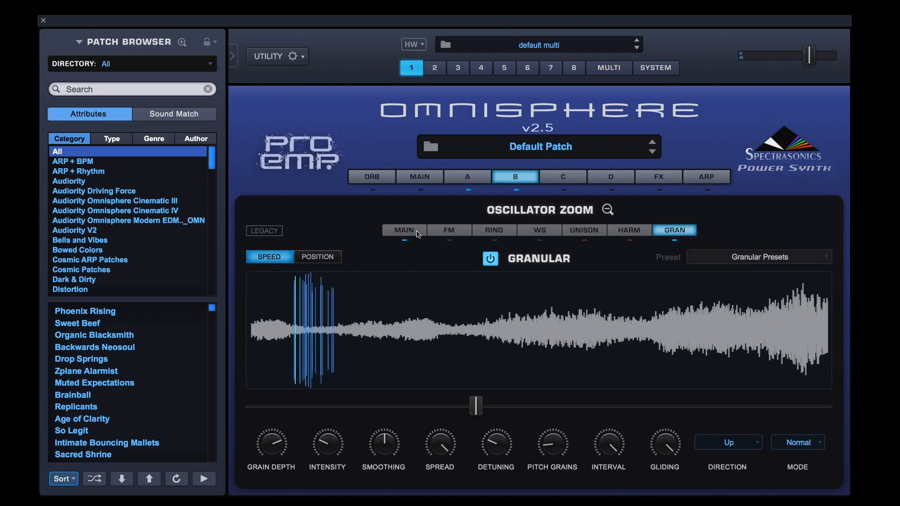
pyautogui.click(423, 235)
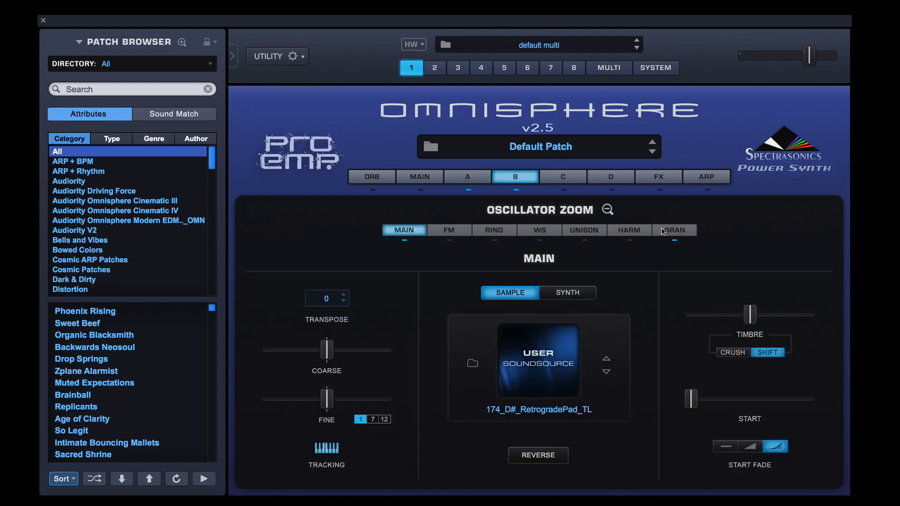
pyautogui.click(663, 231)
pyautogui.click(608, 210)
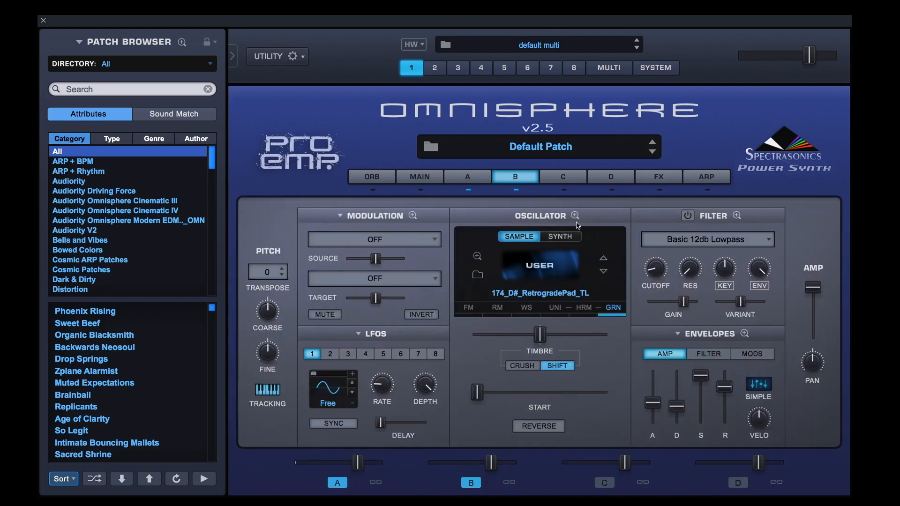
# Transpose layer B by +12 and enable its filter with an envelope amount of 0.000 and a higher cutoff
pyautogui.click(266, 272)
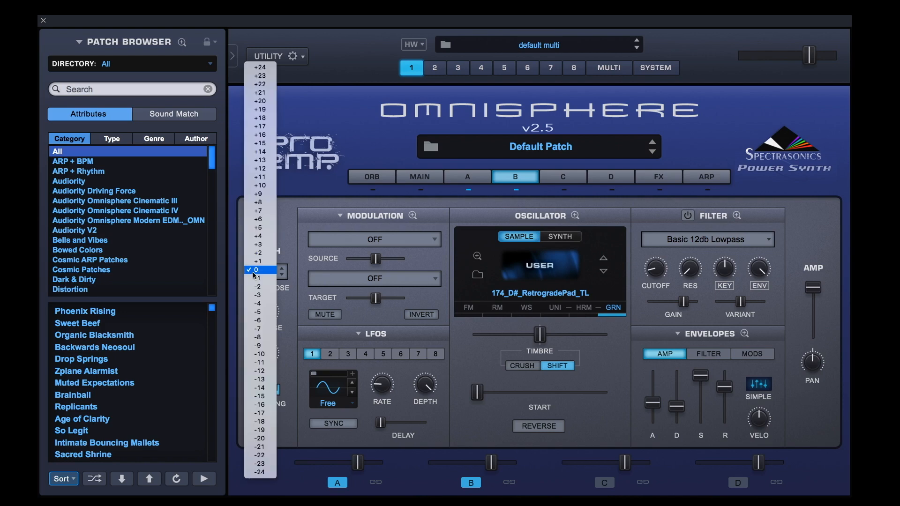
pyautogui.click(271, 170)
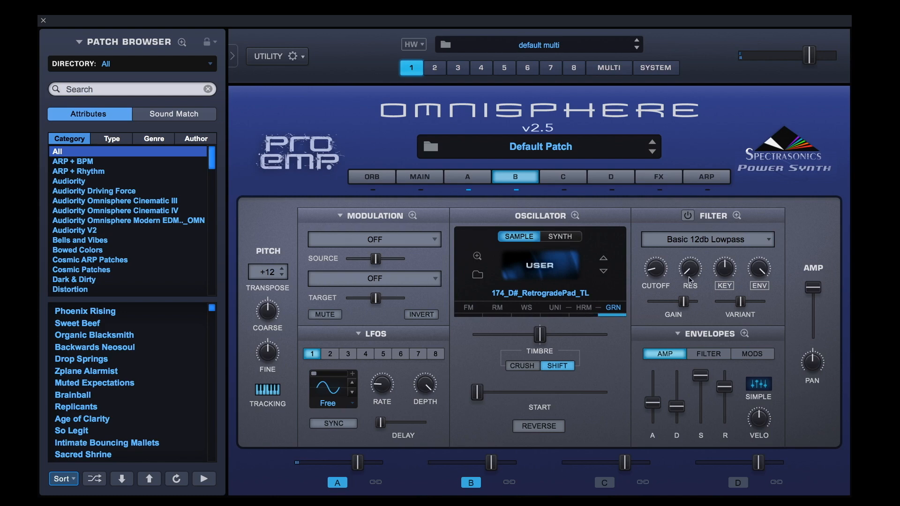
pyautogui.click(689, 215)
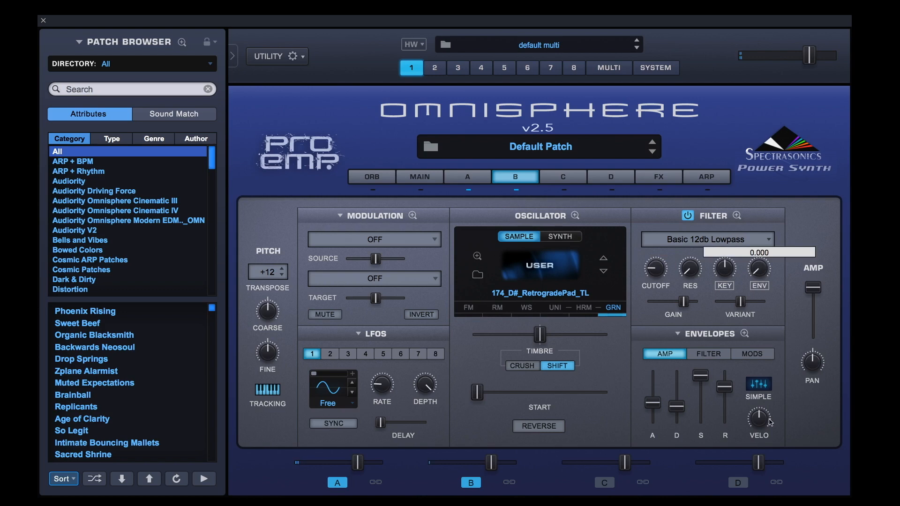
pyautogui.moveTo(654, 275); pyautogui.dragTo(668, 221)
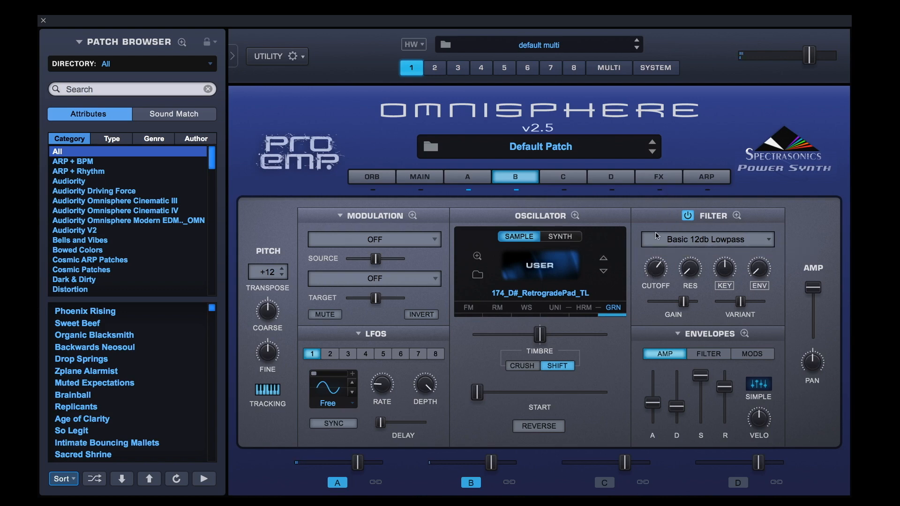
# Nudge layer B's level up slightly and move its sample start point further into the sample
pyautogui.moveTo(492, 463); pyautogui.dragTo(494, 463)
pyautogui.moveTo(482, 399); pyautogui.dragTo(523, 396)
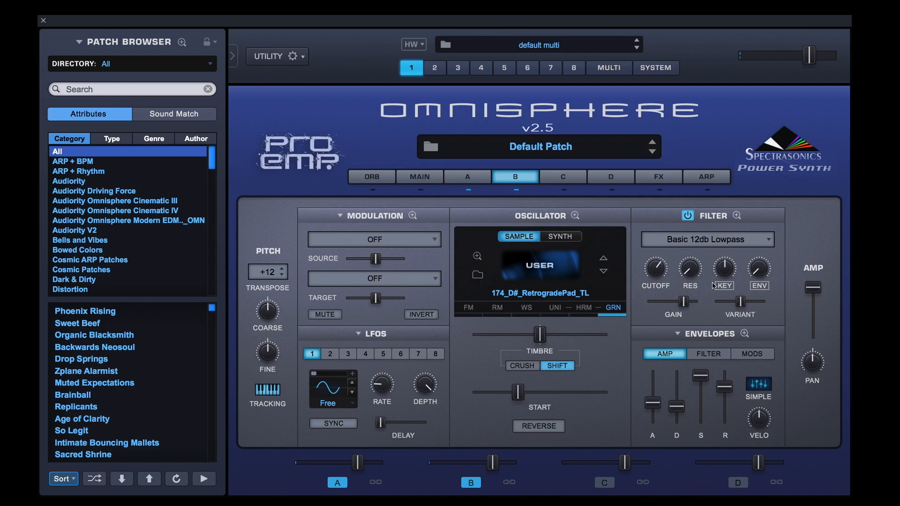
# Switch to Loopcloud, collapse the pads folder and find 174_D#_TruncatedSynth_TL.wav in the _(WAVs)_(Loops)_Leads folder
pyautogui.click(863, 311)
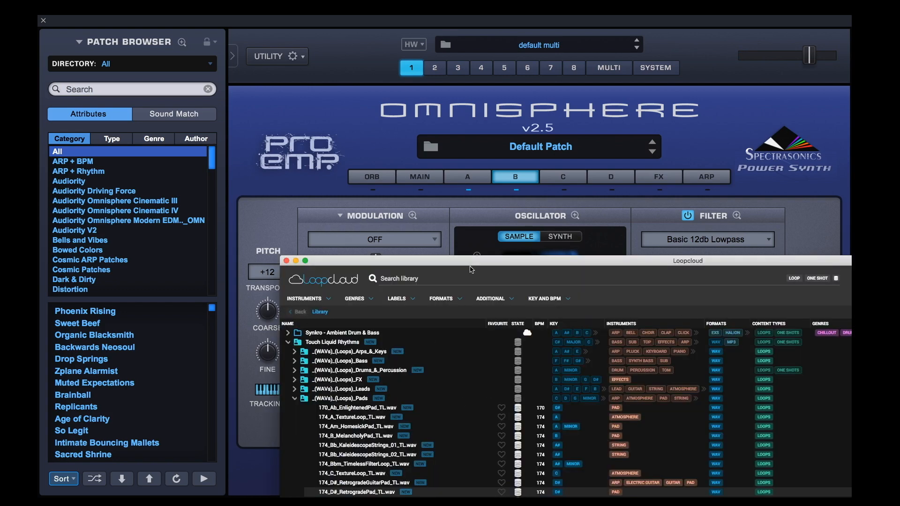
pyautogui.moveTo(472, 270); pyautogui.dragTo(405, 93)
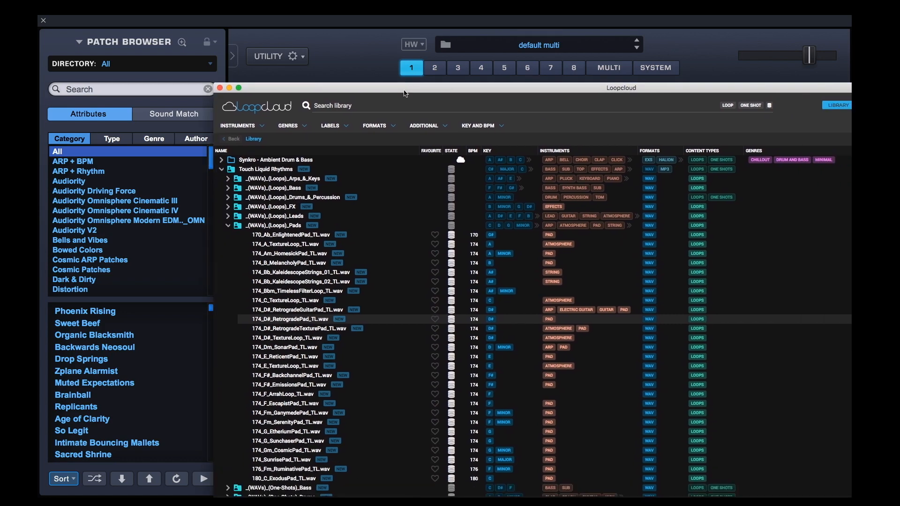
pyautogui.scroll(1, 230, 241)
pyautogui.click(228, 240)
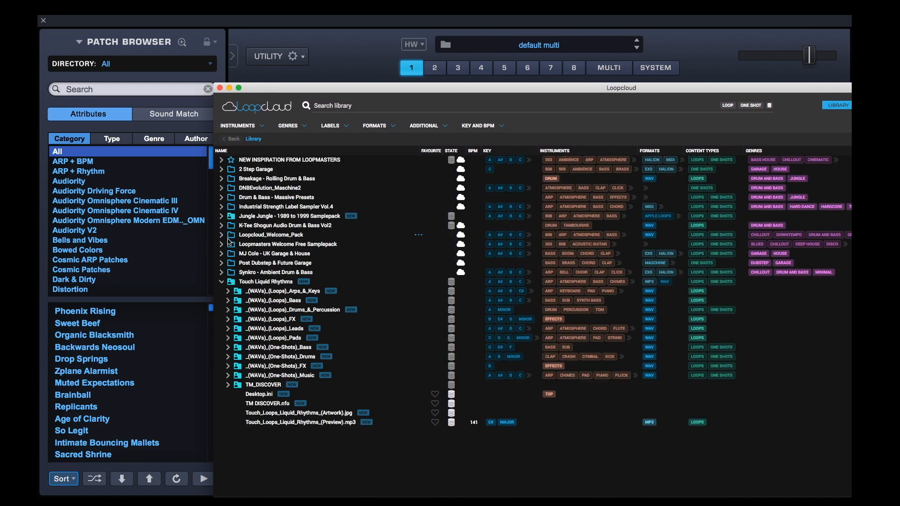
pyautogui.click(229, 329)
pyautogui.scroll(-5, 301, 359)
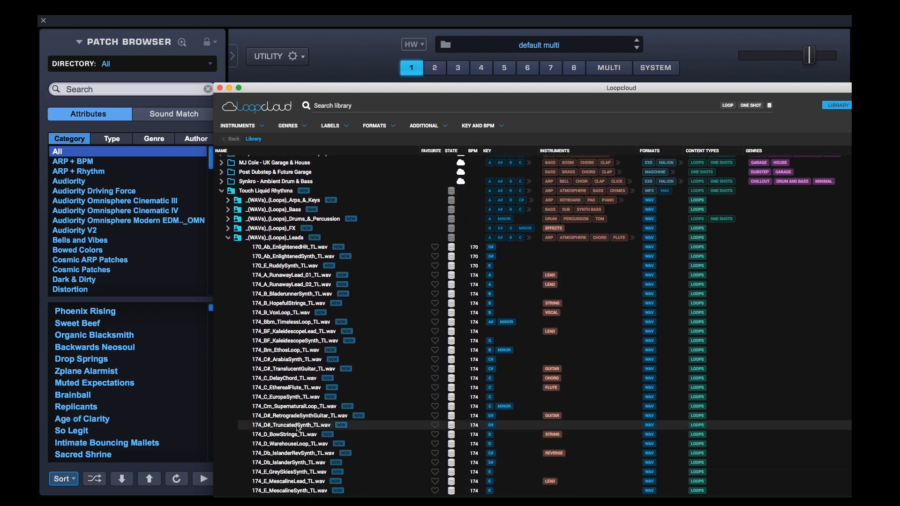
# Return to Omnisphere, set layer C to sample mode with a transpose of -12, and open its soundsource browser
pyautogui.moveTo(272, 82); pyautogui.dragTo(426, 264)
pyautogui.click(563, 179)
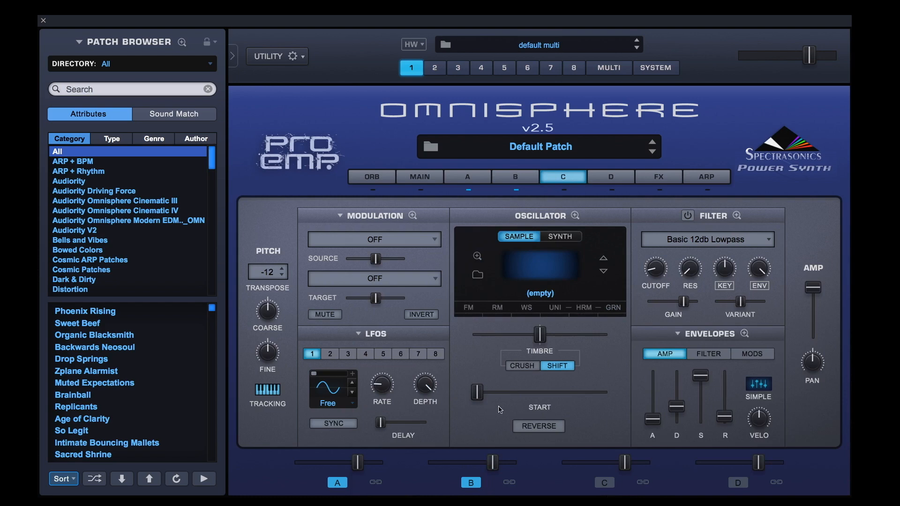
pyautogui.click(542, 264)
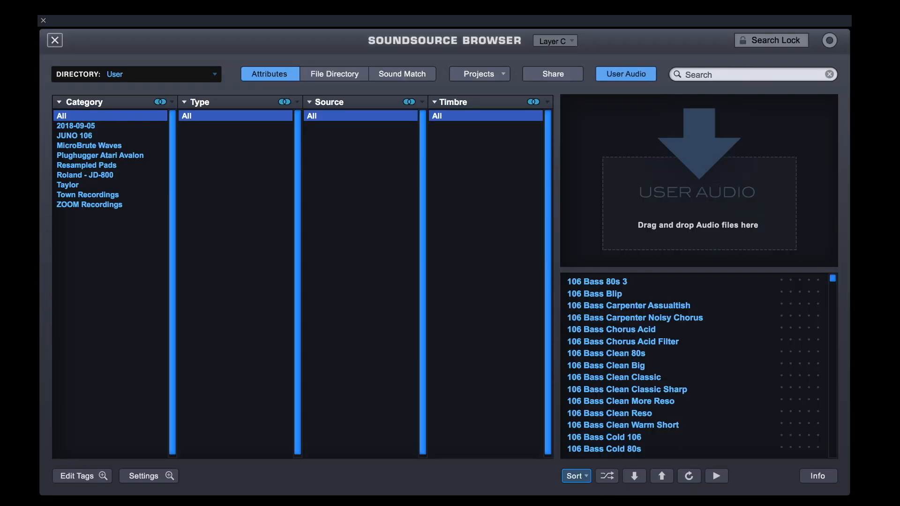
# Arrange the Loopcloud window beside the user audio area and import 174_D#_TruncatedSynth_TL.wav into layer C
pyautogui.press('super+Tab')
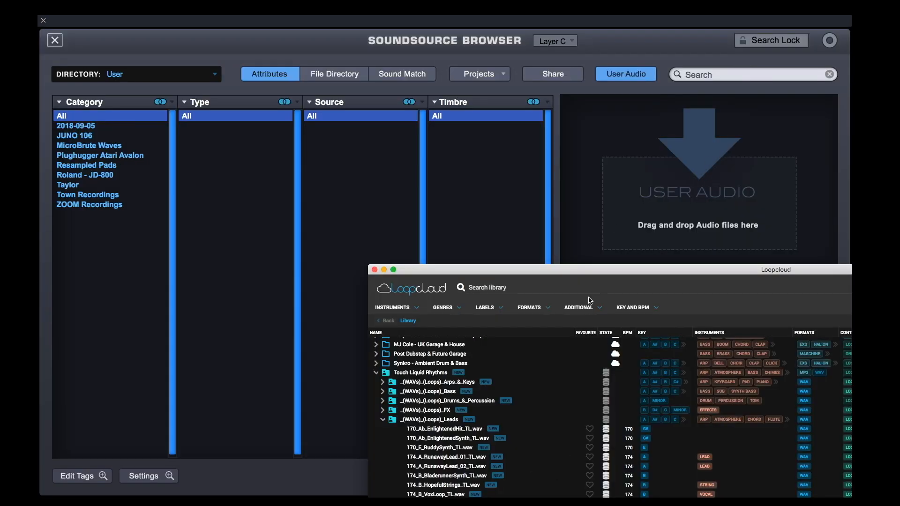
pyautogui.moveTo(598, 271); pyautogui.dragTo(249, 73)
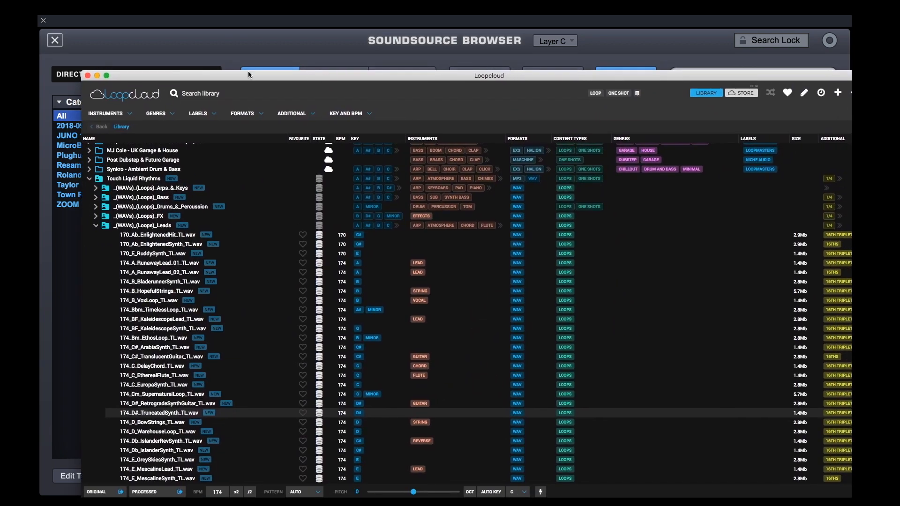
pyautogui.moveTo(84, 72); pyautogui.dragTo(84, 95)
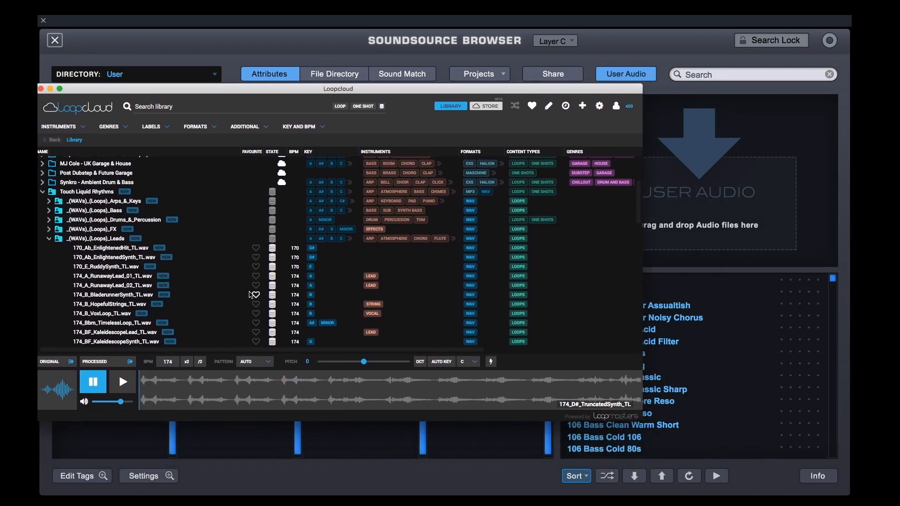
pyautogui.scroll(-3, 254, 293)
pyautogui.scroll(-3, 254, 293)
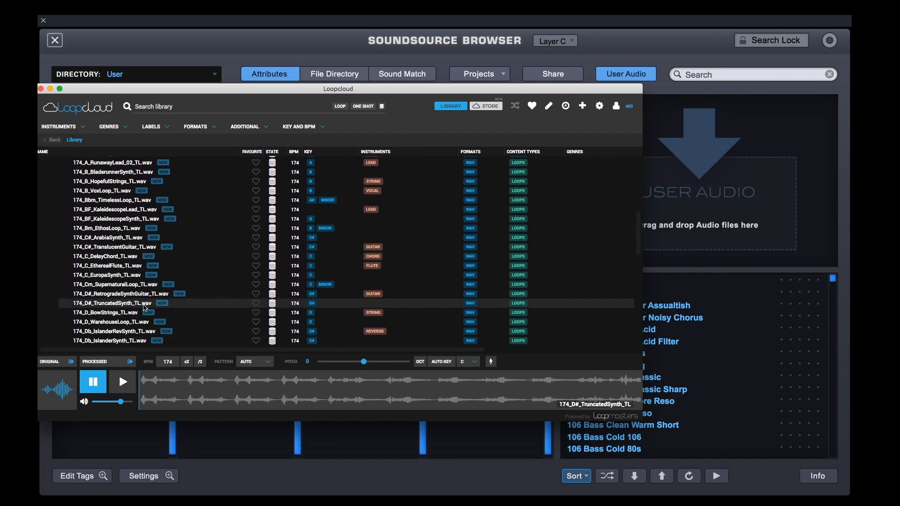
pyautogui.moveTo(143, 304); pyautogui.dragTo(711, 222)
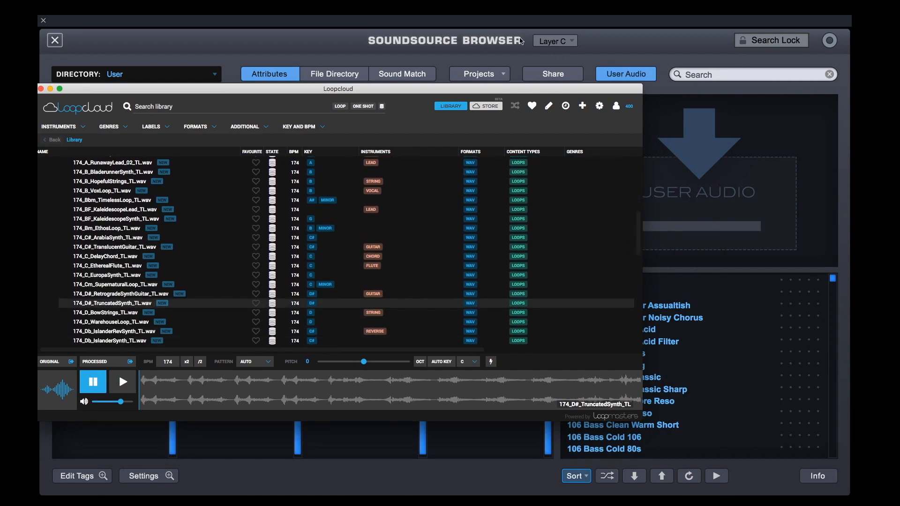
pyautogui.click(521, 174)
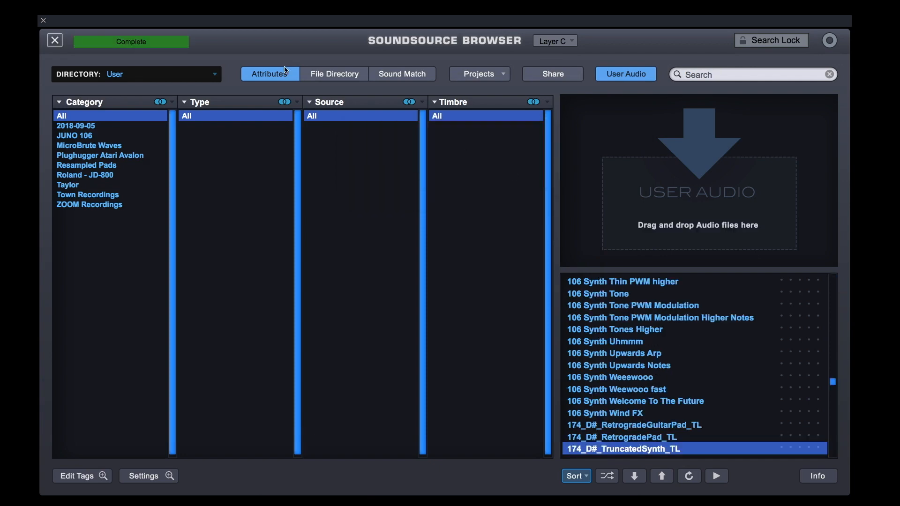
# Enable granular synthesis on layer C, raise its speed, intensity and detuning, increase pitch grains slightly, and return to the layer's main controls
pyautogui.click(56, 44)
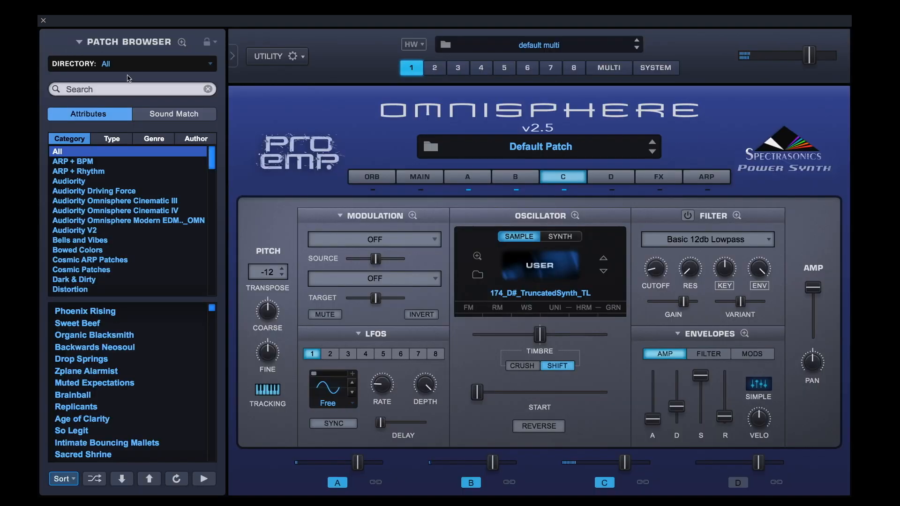
pyautogui.click(615, 309)
pyautogui.click(490, 259)
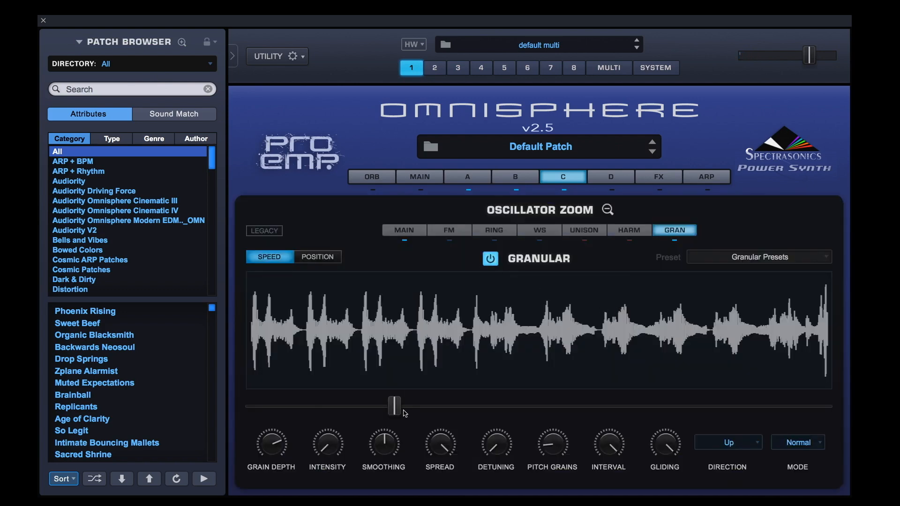
pyautogui.moveTo(400, 407); pyautogui.dragTo(473, 409)
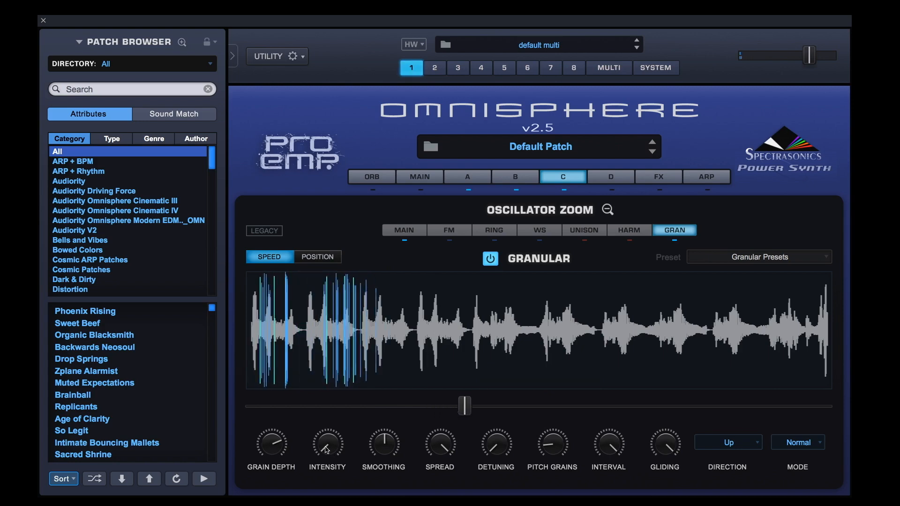
pyautogui.moveTo(328, 443); pyautogui.dragTo(328, 429)
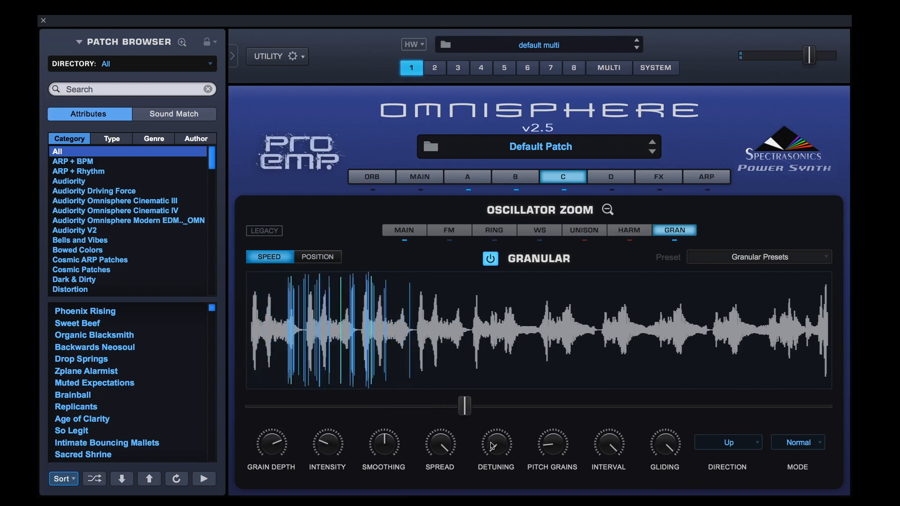
pyautogui.moveTo(500, 441); pyautogui.dragTo(554, 437)
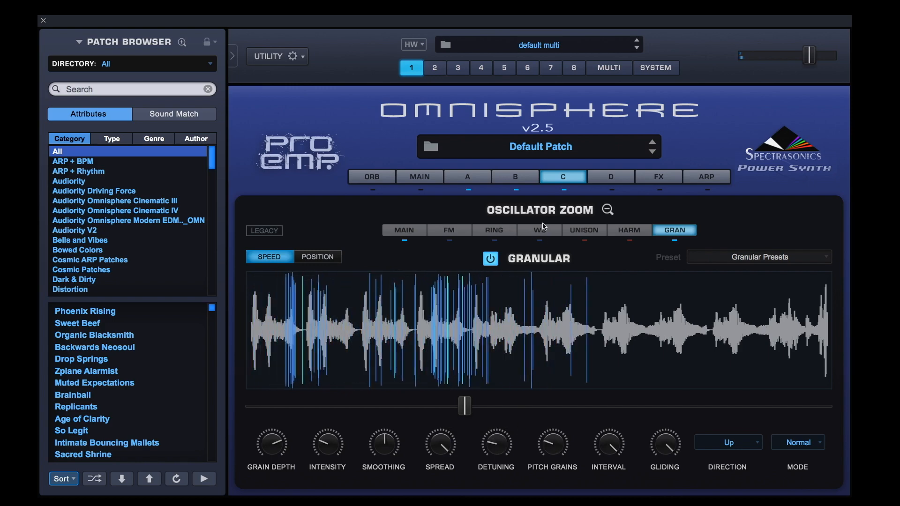
pyautogui.click(608, 210)
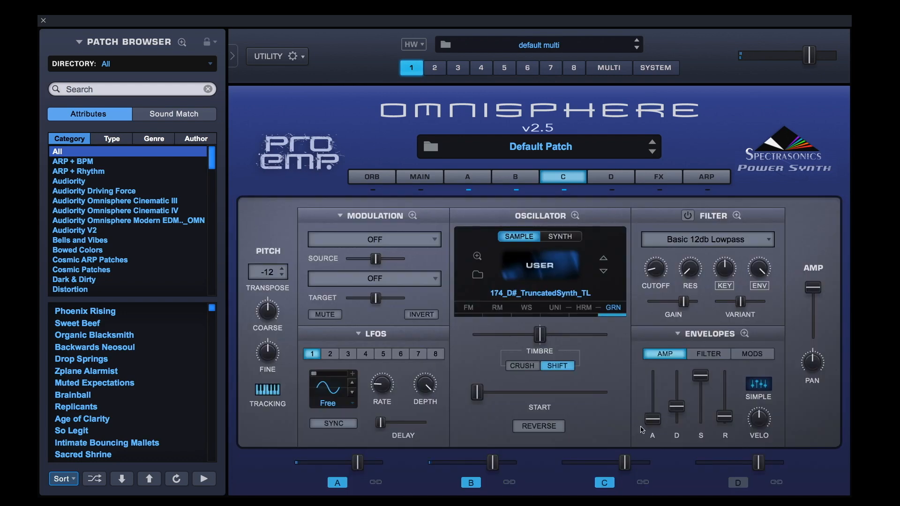
# Lengthen the attack and release of layer C's amp envelope and raise the layer's level slightly
pyautogui.moveTo(655, 422); pyautogui.dragTo(655, 402)
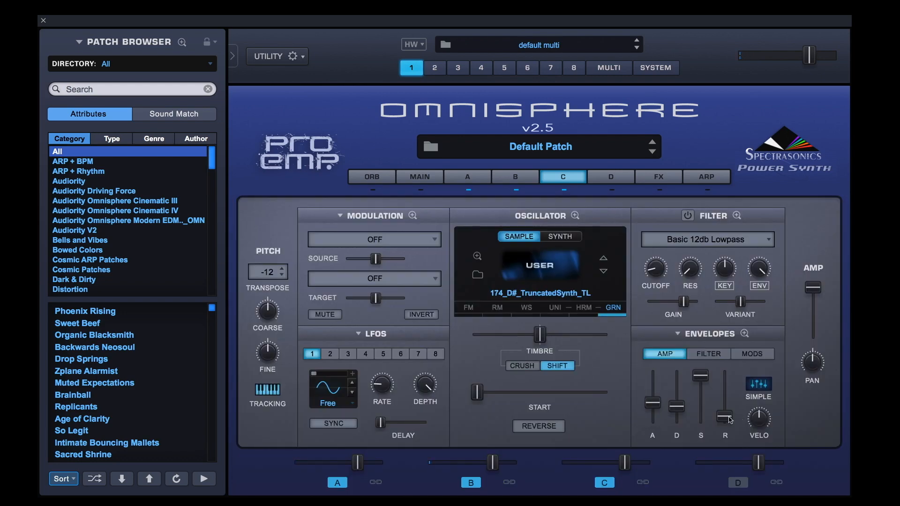
pyautogui.moveTo(731, 420); pyautogui.dragTo(730, 401)
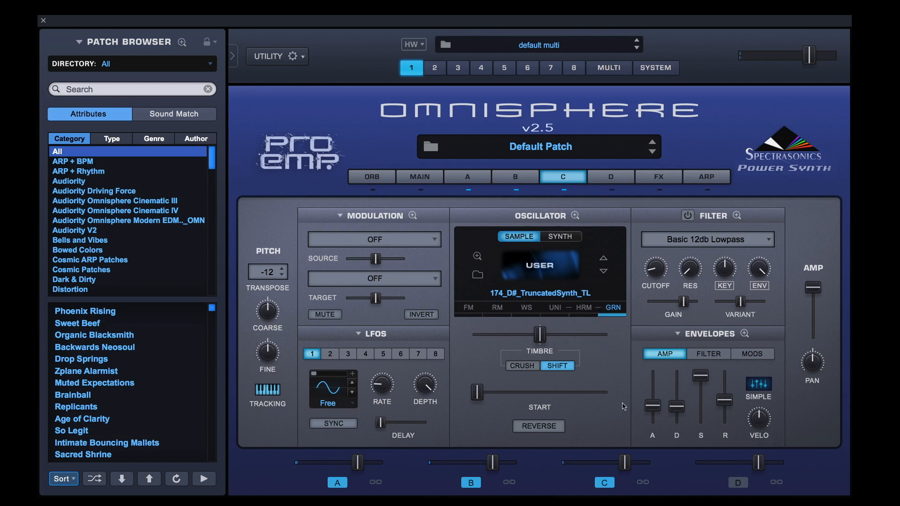
pyautogui.moveTo(630, 460); pyautogui.dragTo(637, 462)
# Reopen layer C's granular settings, increase the pitch grains to about halfway and reduce the granular speed slightly
pyautogui.click(614, 309)
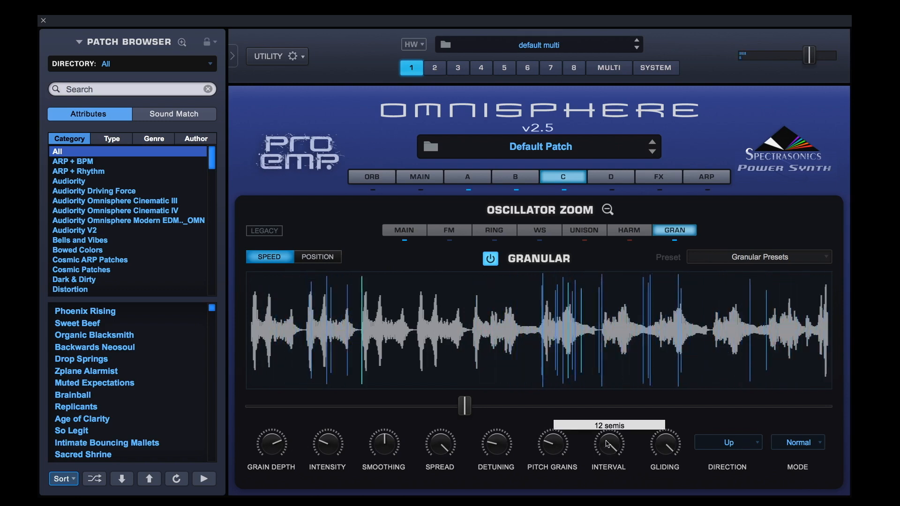
pyautogui.moveTo(557, 447); pyautogui.dragTo(566, 423)
pyautogui.moveTo(465, 407)
pyautogui.mouseDown()
pyautogui.moveTo(580, 416)
pyautogui.moveTo(442, 407)
pyautogui.moveTo(455, 406)
pyautogui.mouseUp()
# Modulate layer C's granular speed with an LFO, increase the source amount and target value, and fine-tune the LFO rate
pyautogui.rightClick(457, 406)
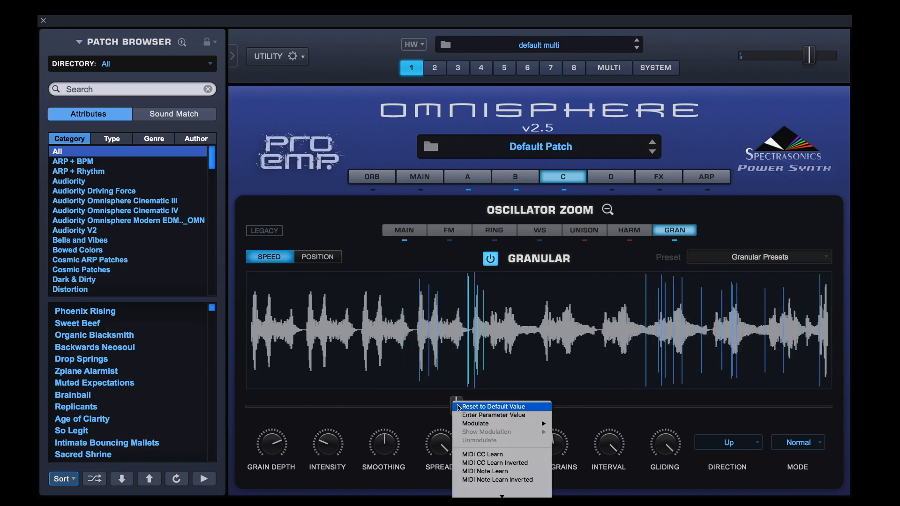
pyautogui.moveTo(500, 425)
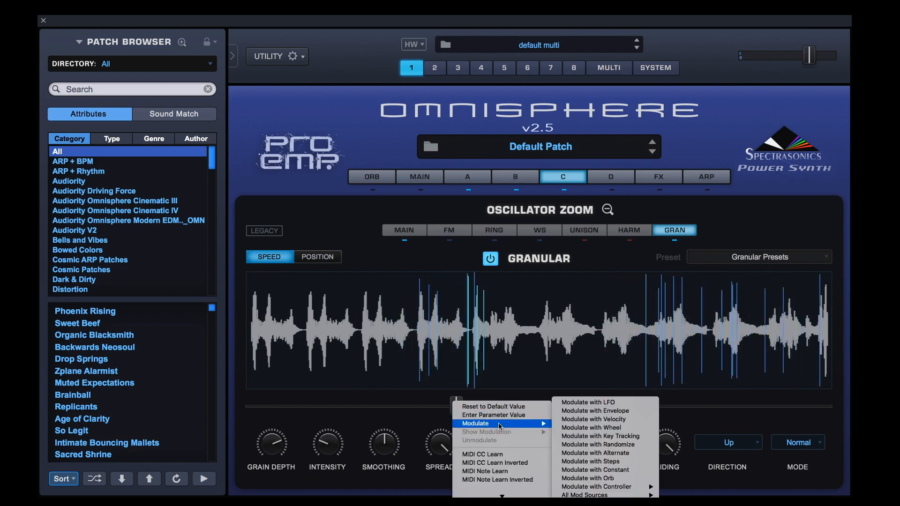
pyautogui.click(615, 406)
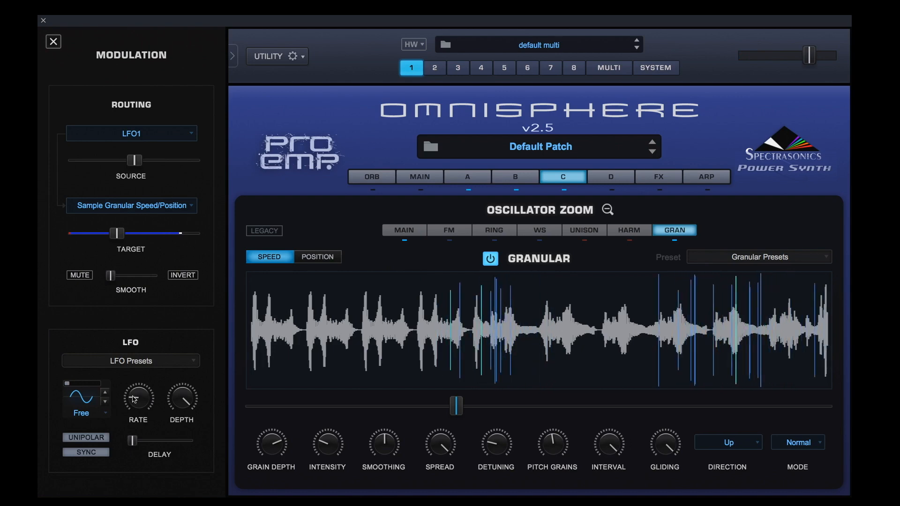
pyautogui.moveTo(139, 400)
pyautogui.mouseDown()
pyautogui.moveTo(142, 416)
pyautogui.moveTo(143, 395)
pyautogui.mouseUp()
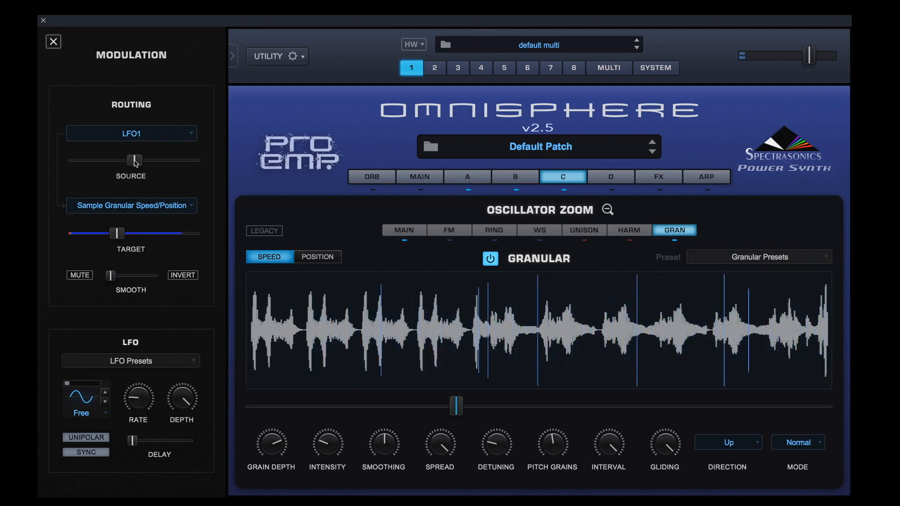
pyautogui.moveTo(136, 161); pyautogui.dragTo(160, 166)
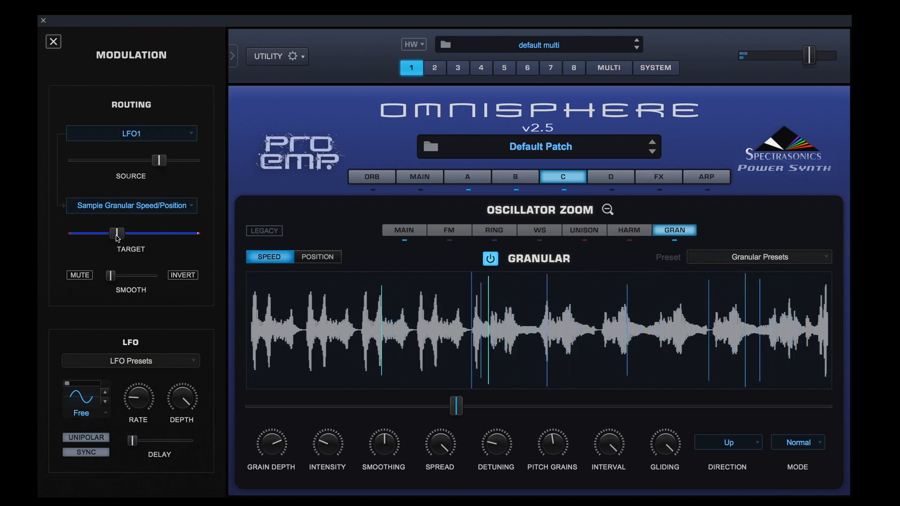
pyautogui.moveTo(117, 233); pyautogui.dragTo(138, 238)
pyautogui.moveTo(139, 396); pyautogui.dragTo(143, 401)
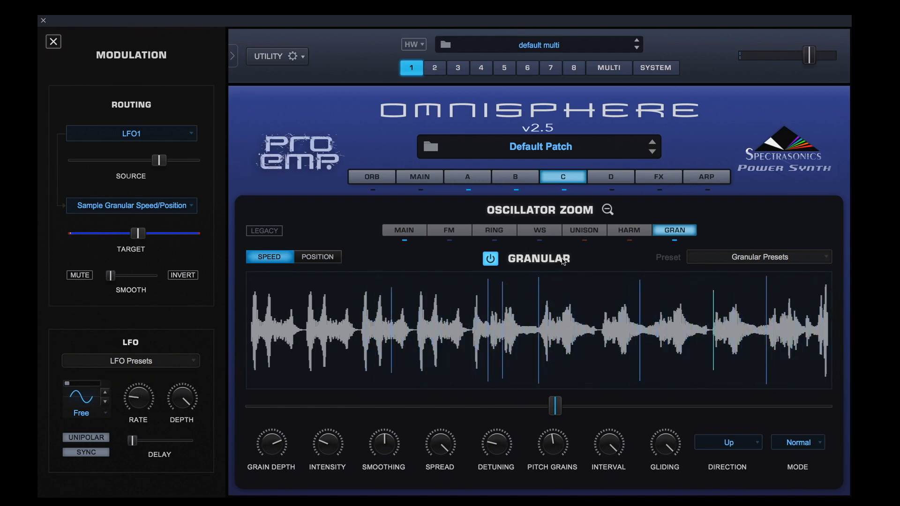
# Set layer D's oscillator to sample mode and open its soundsource browser
pyautogui.click(616, 181)
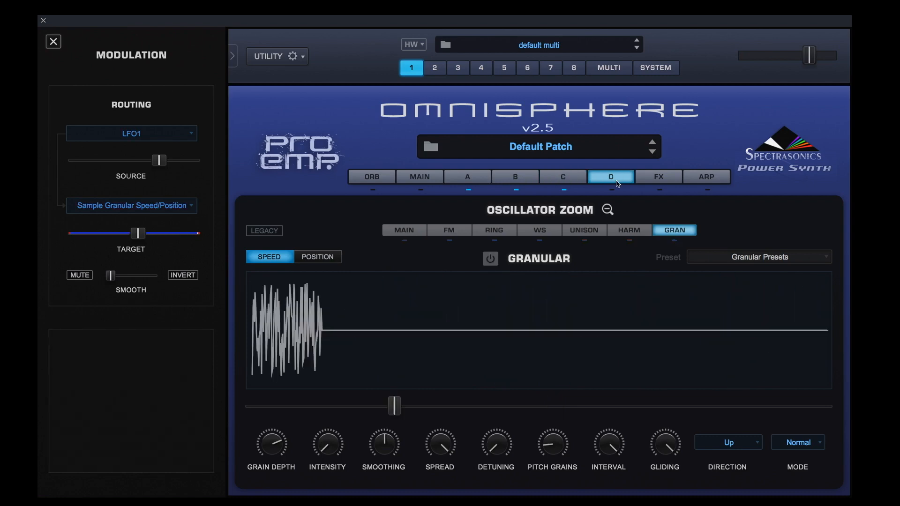
pyautogui.click(605, 212)
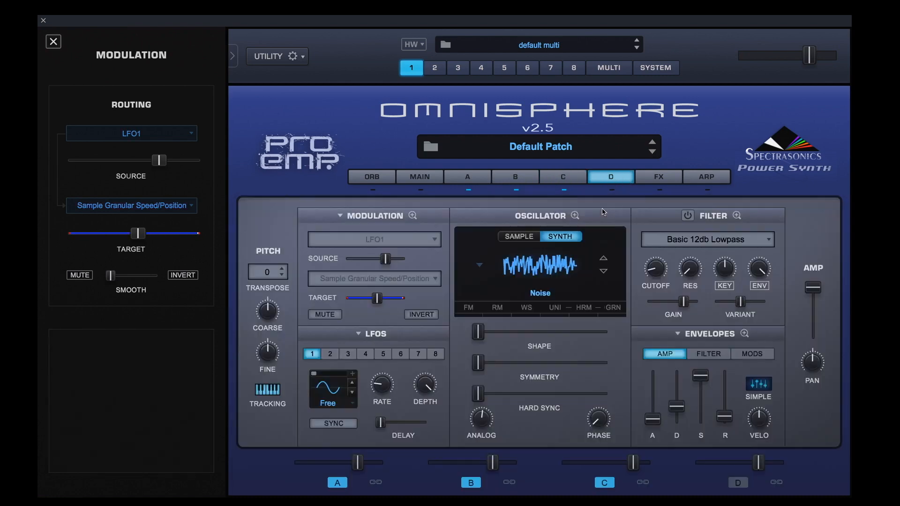
pyautogui.click(526, 242)
pyautogui.click(540, 269)
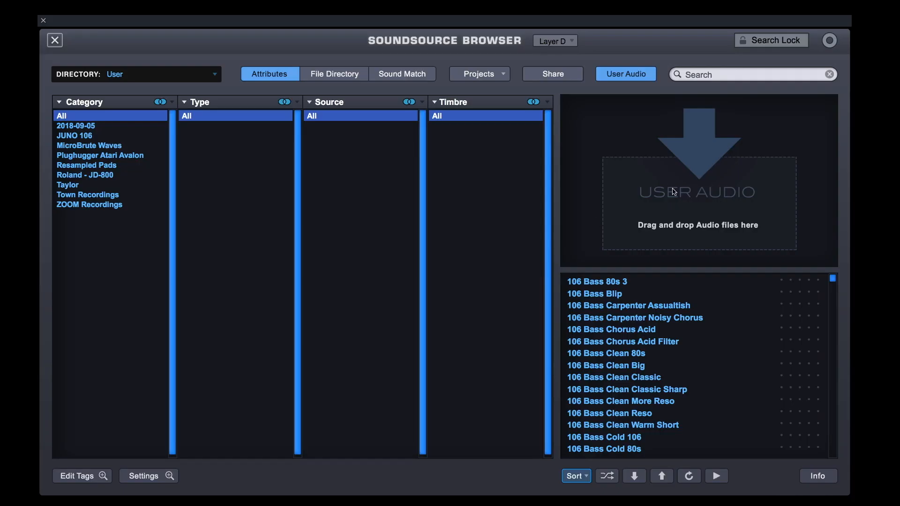
# Switch to Loopcloud, collapse the leads folder and select 174_NevvaLoop_TL.wav in the _(WAVs)_(Loops)_Arps_&_Keys folder
pyautogui.click(394, 490)
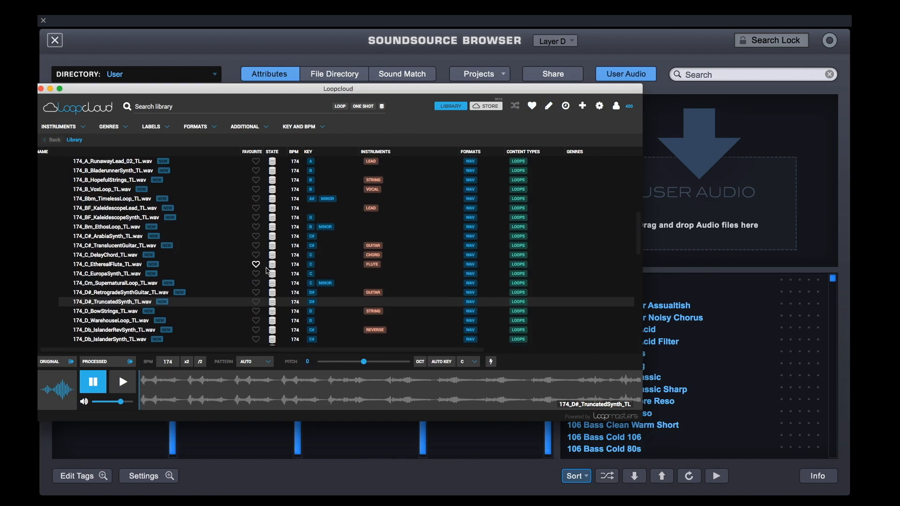
pyautogui.scroll(-4, 268, 271)
pyautogui.scroll(12, 266, 270)
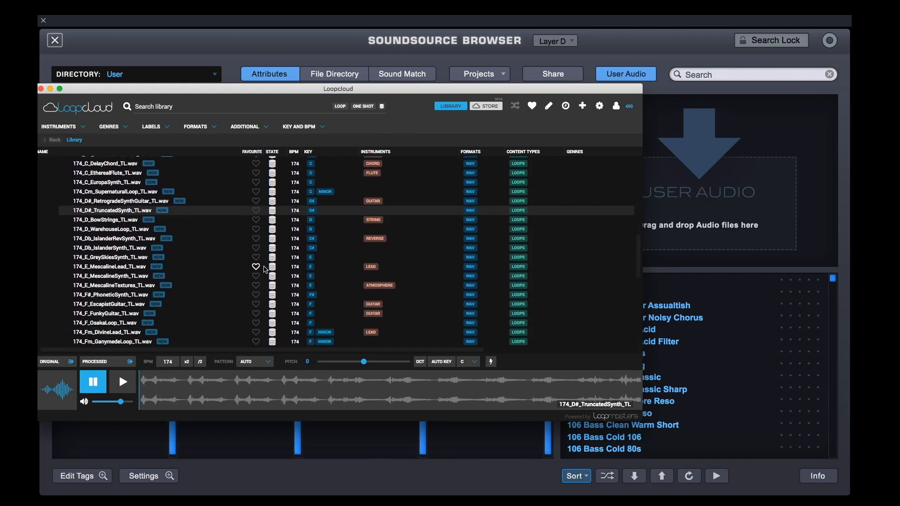
pyautogui.scroll(5, 259, 260)
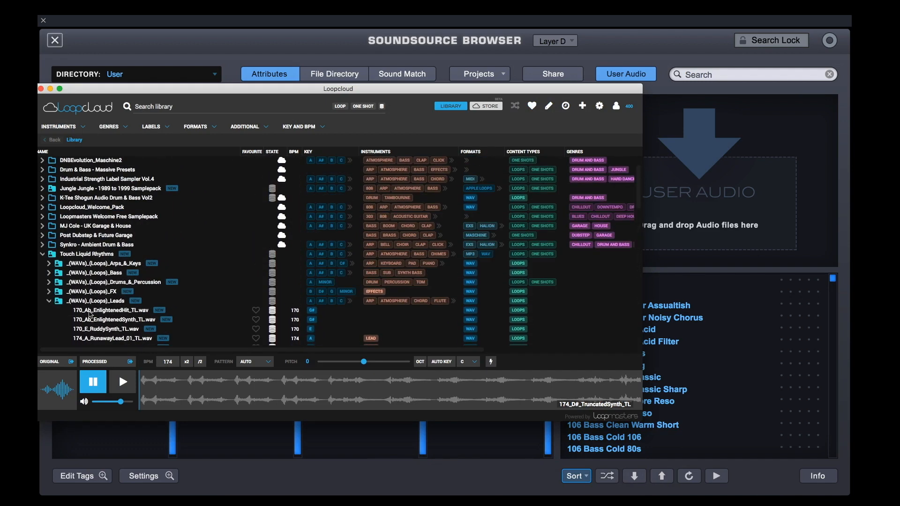
pyautogui.click(49, 302)
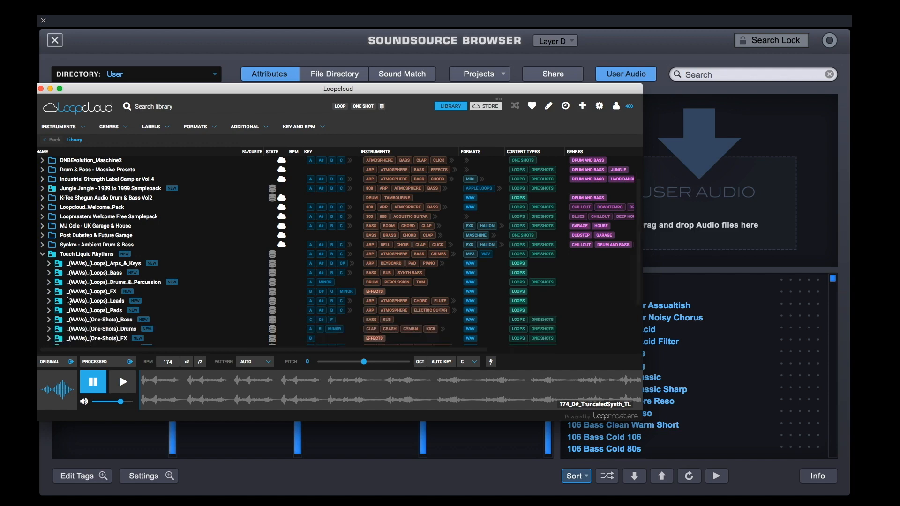
pyautogui.click(50, 265)
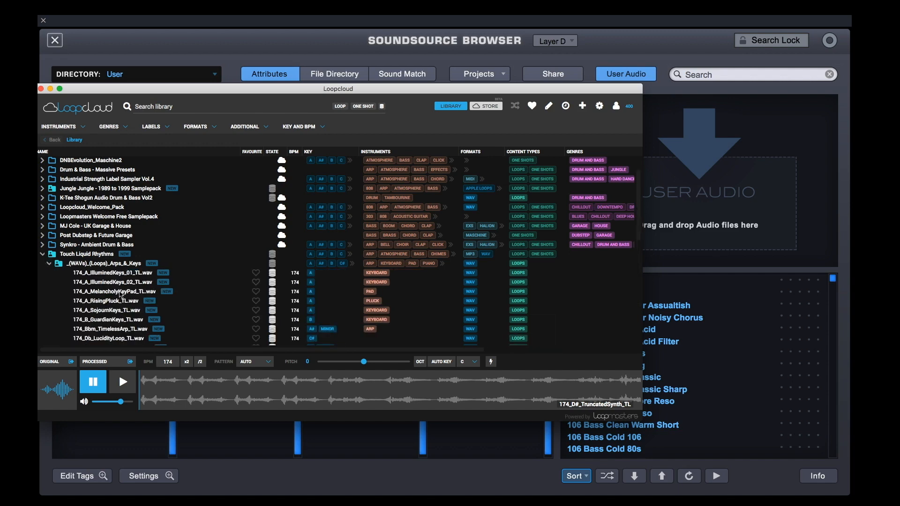
pyautogui.scroll(-3, 119, 291)
pyautogui.scroll(-6, 117, 292)
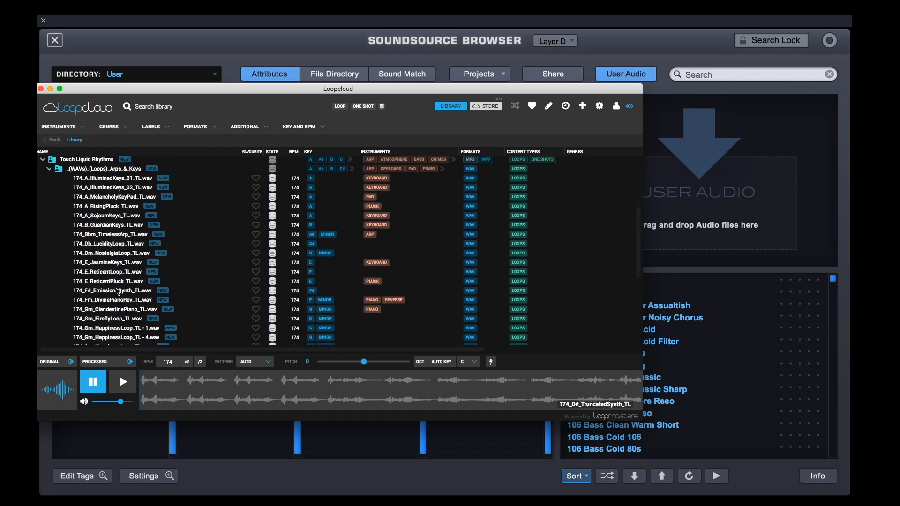
pyautogui.click(123, 281)
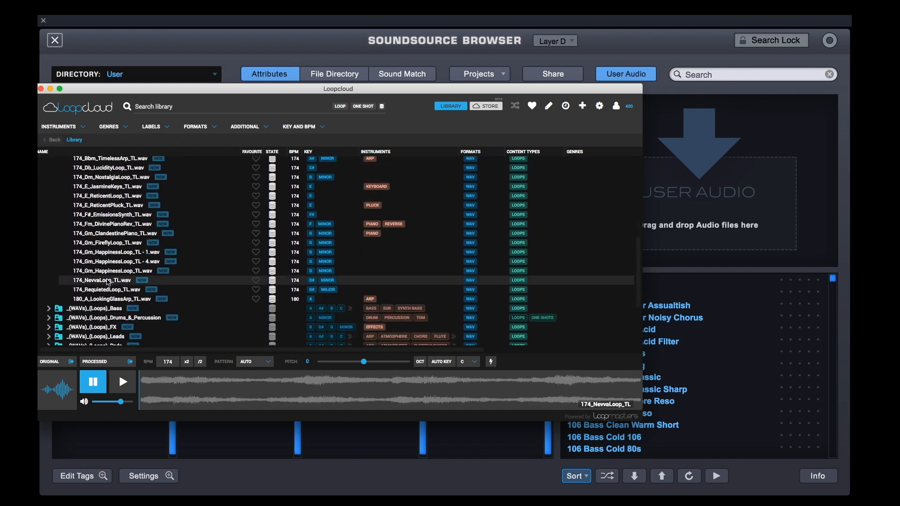
# Import 174_NevvaLoop_TL.wav into layer D as user audio, then return to Omnisphere's layer D controls
pyautogui.moveTo(99, 285); pyautogui.dragTo(696, 208)
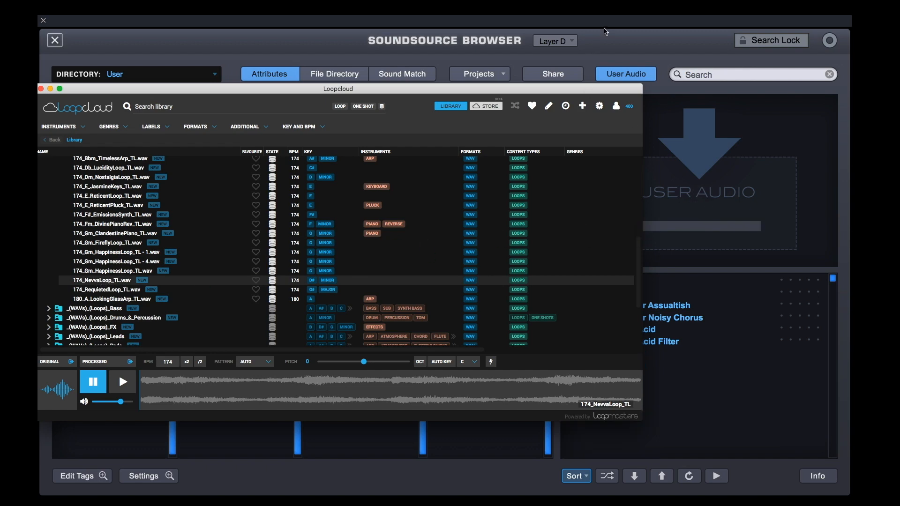
pyautogui.click(528, 176)
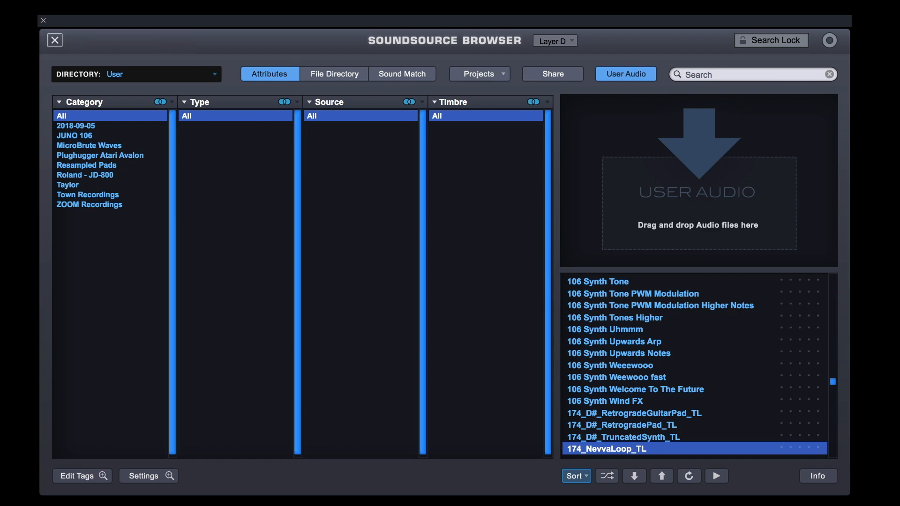
pyautogui.click(55, 42)
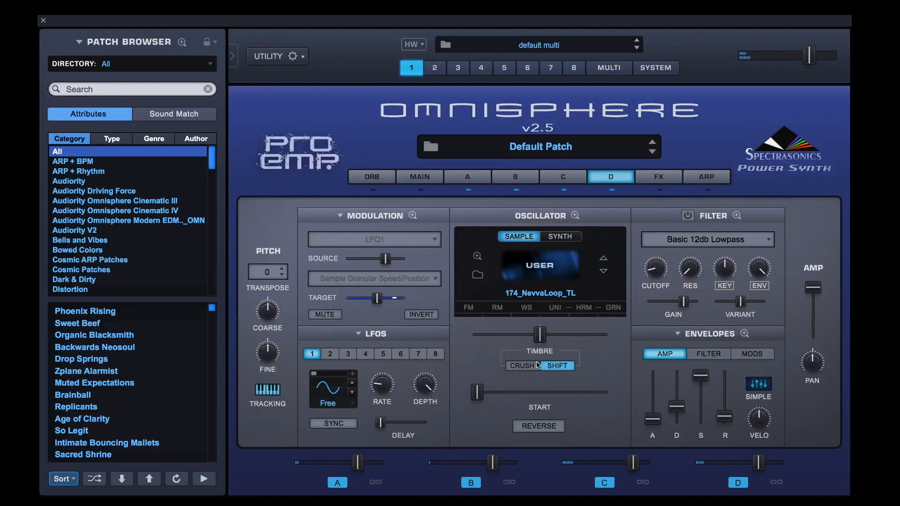
# Enable granular synthesis on layer D, raise its speed, intensity, detuning, pitch grains and grain depth, and return to the layer's main controls
pyautogui.click(618, 312)
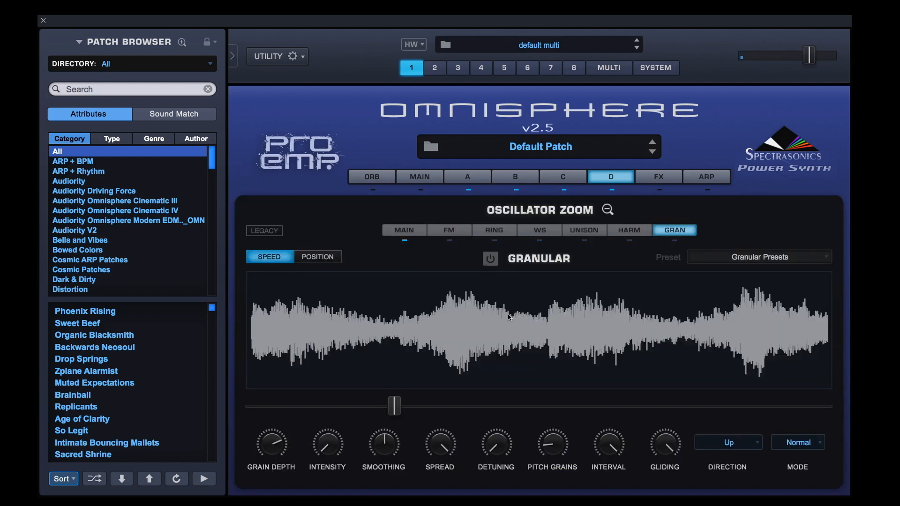
pyautogui.click(489, 261)
pyautogui.moveTo(402, 411); pyautogui.dragTo(546, 410)
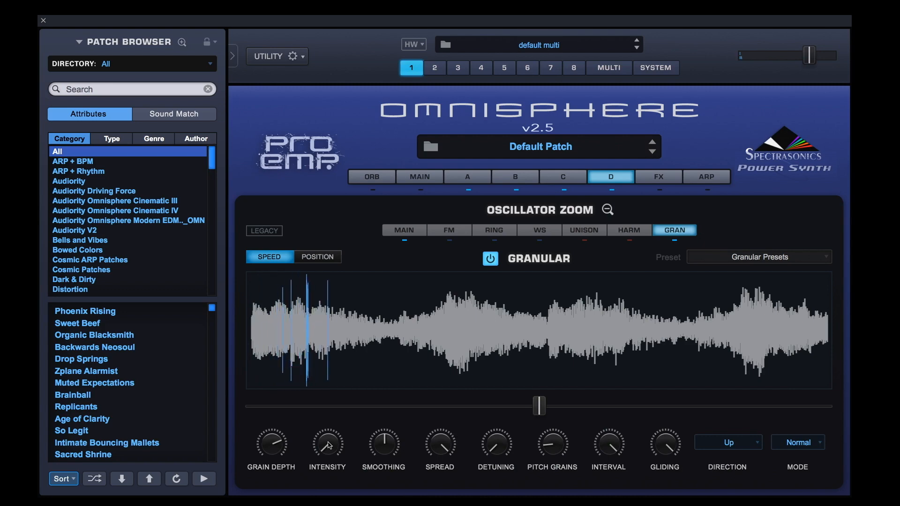
pyautogui.moveTo(329, 445); pyautogui.dragTo(324, 442)
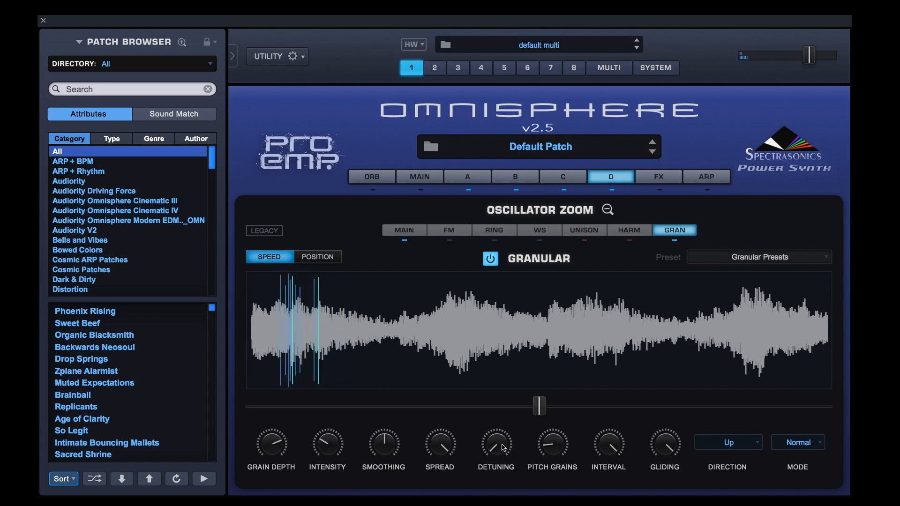
pyautogui.moveTo(503, 448); pyautogui.dragTo(504, 438)
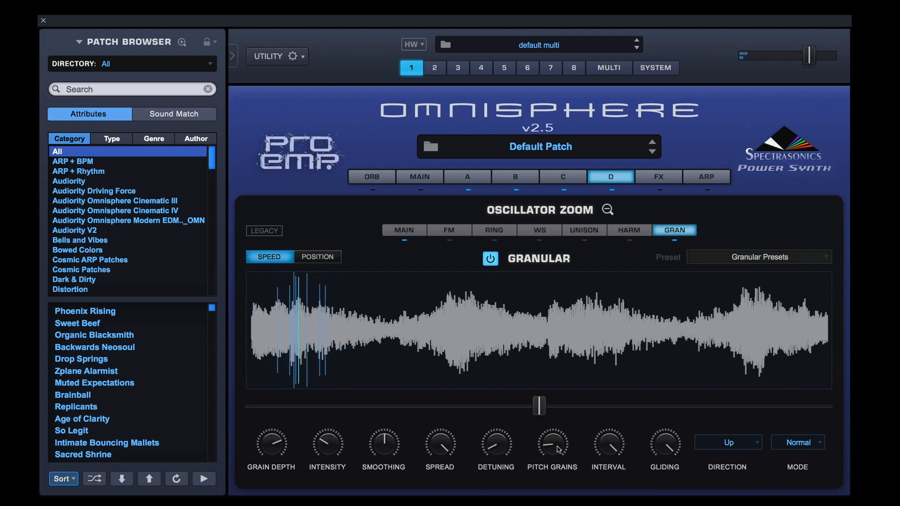
pyautogui.moveTo(559, 450); pyautogui.dragTo(573, 396)
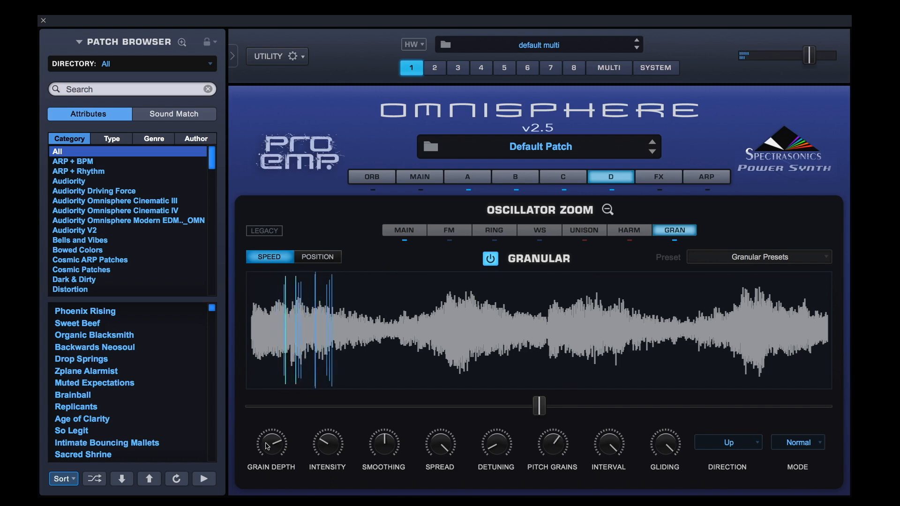
pyautogui.moveTo(267, 446); pyautogui.dragTo(282, 436)
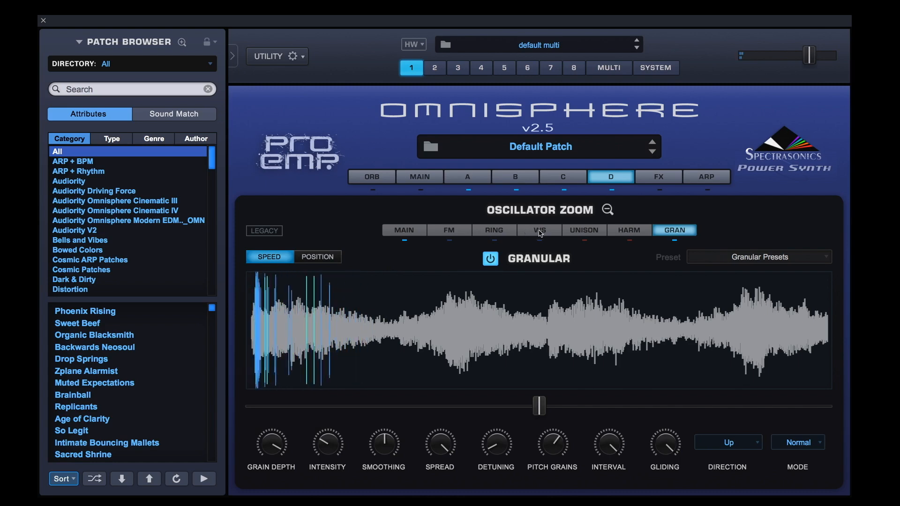
pyautogui.click(607, 211)
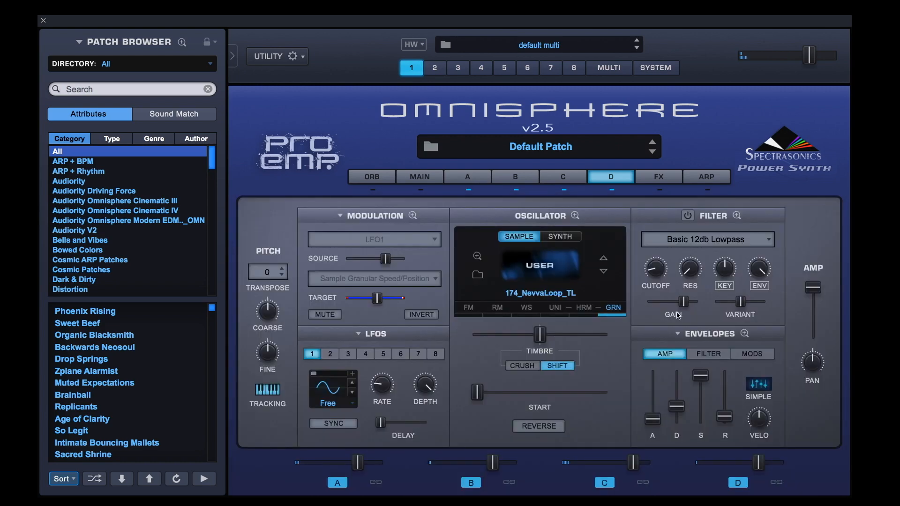
# Lengthen layer D's amp envelope release and attack, then review the other layers and slightly shorten layer B's amp release
pyautogui.moveTo(725, 412); pyautogui.dragTo(731, 405)
pyautogui.moveTo(658, 422); pyautogui.dragTo(657, 416)
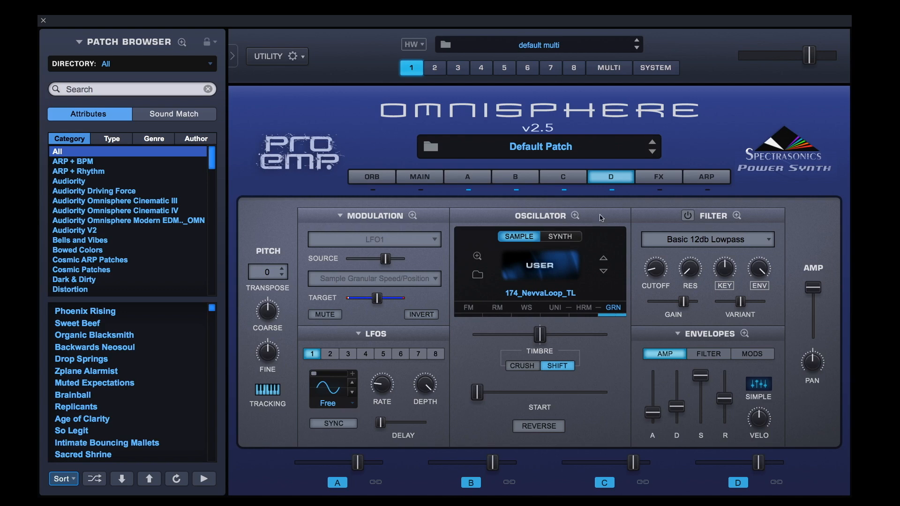
pyautogui.click(569, 180)
pyautogui.click(530, 180)
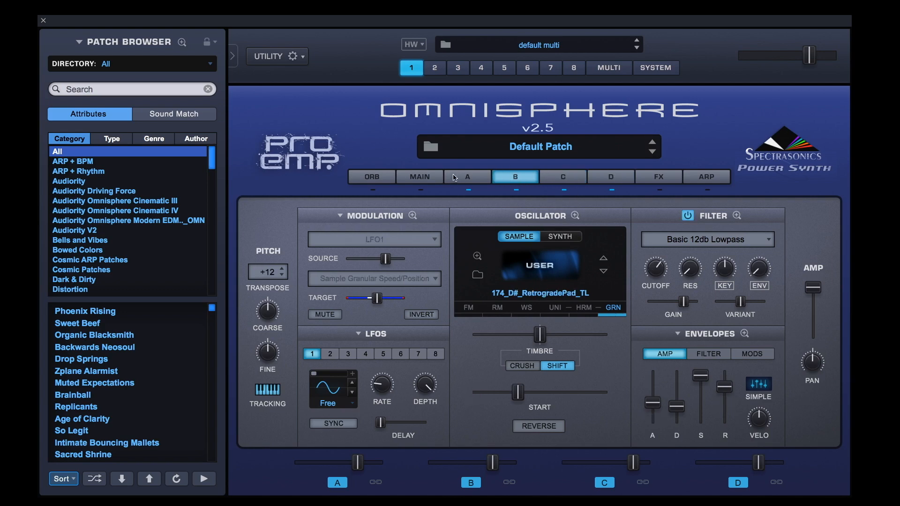
pyautogui.click(466, 177)
pyautogui.click(509, 179)
pyautogui.moveTo(729, 393); pyautogui.dragTo(729, 399)
pyautogui.click(564, 177)
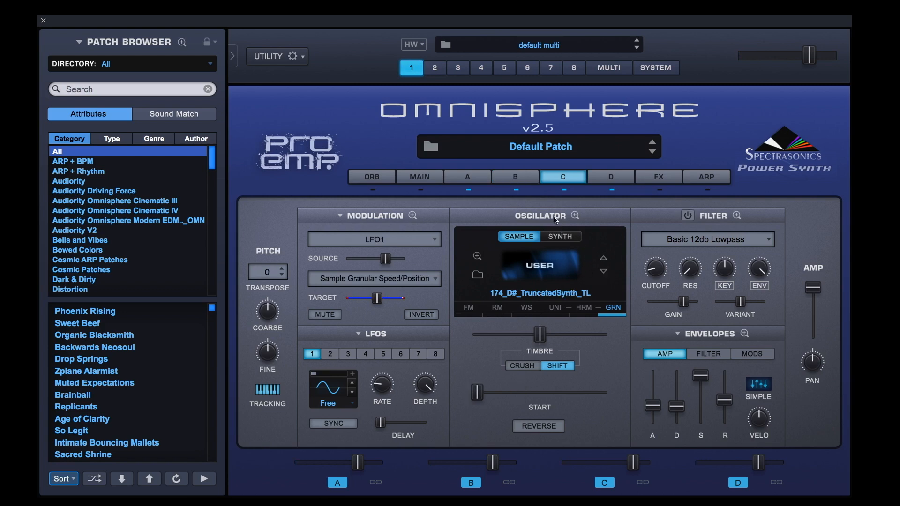
# Add a Retroplex delay to the first effect slot of layer C's effects rack
pyautogui.click(660, 181)
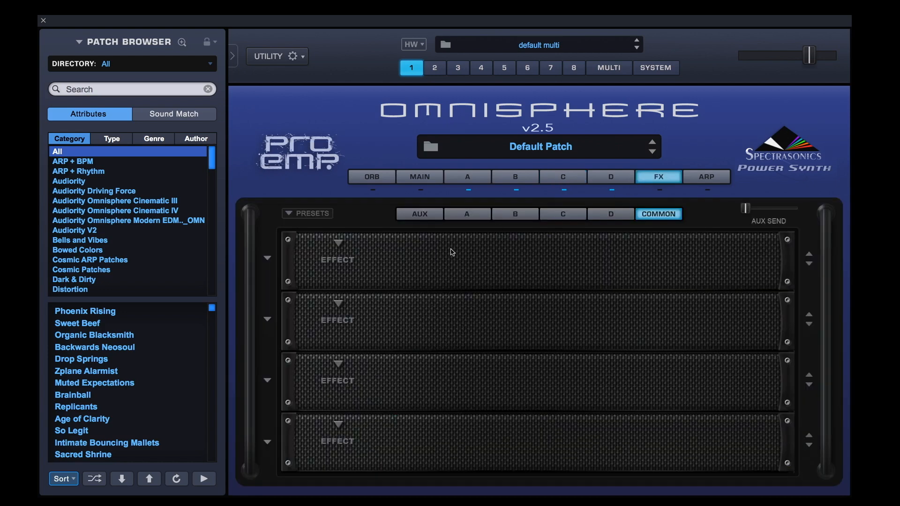
pyautogui.click(562, 216)
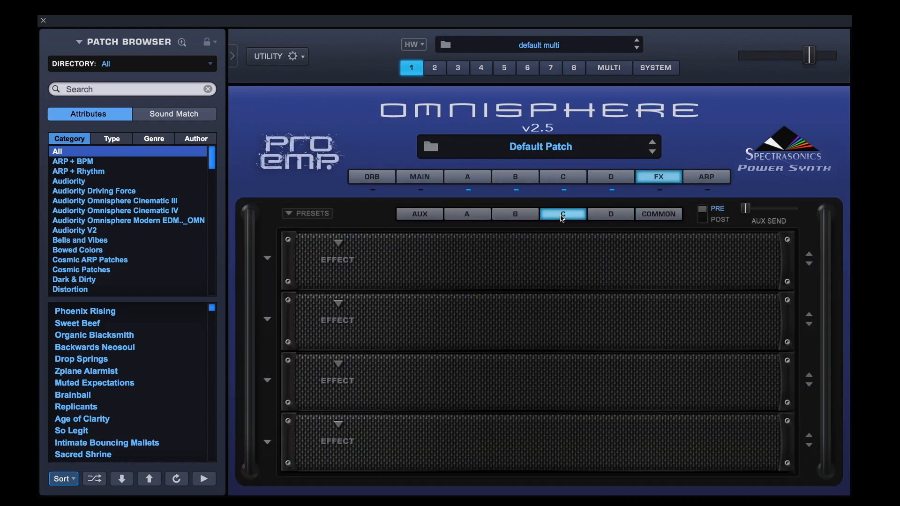
pyautogui.click(345, 250)
pyautogui.moveTo(370, 319)
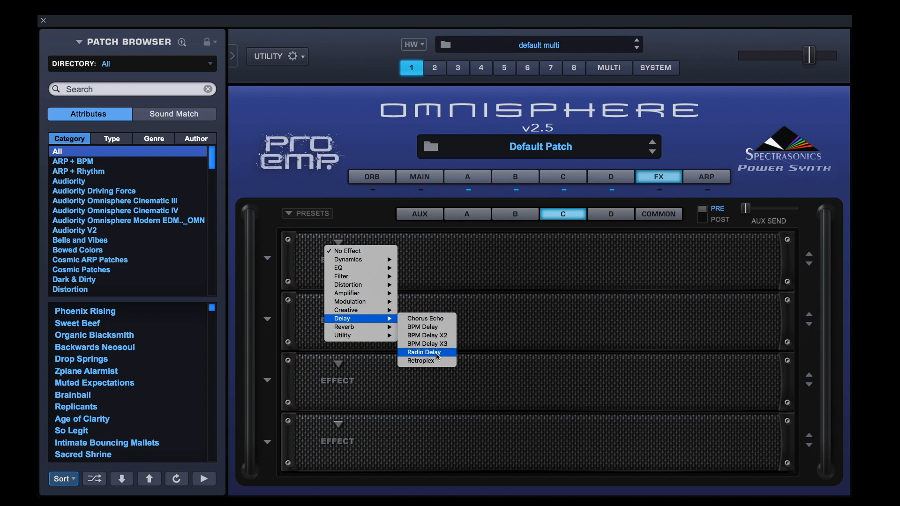
pyautogui.click(444, 363)
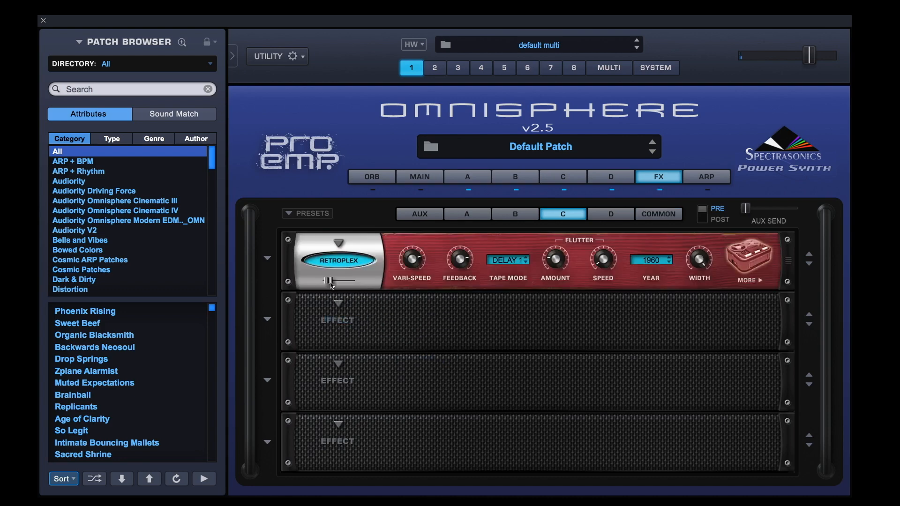
# Set the Retroplex tape mode to ECHO 2 and year to 1985, raise its mix moderately and reduce its feedback
pyautogui.moveTo(329, 280); pyautogui.dragTo(339, 280)
pyautogui.moveTo(462, 257)
pyautogui.moveTo(512, 257); pyautogui.dragTo(512, 263)
pyautogui.click(657, 263)
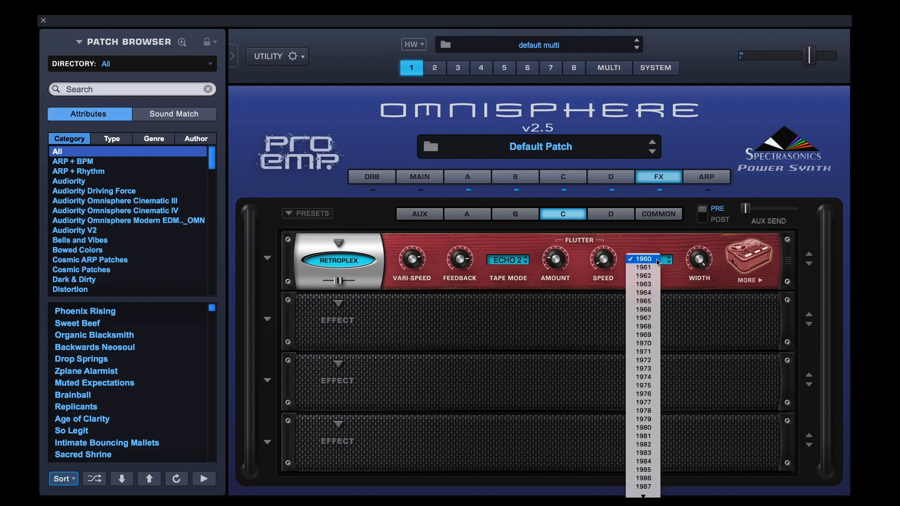
pyautogui.click(654, 470)
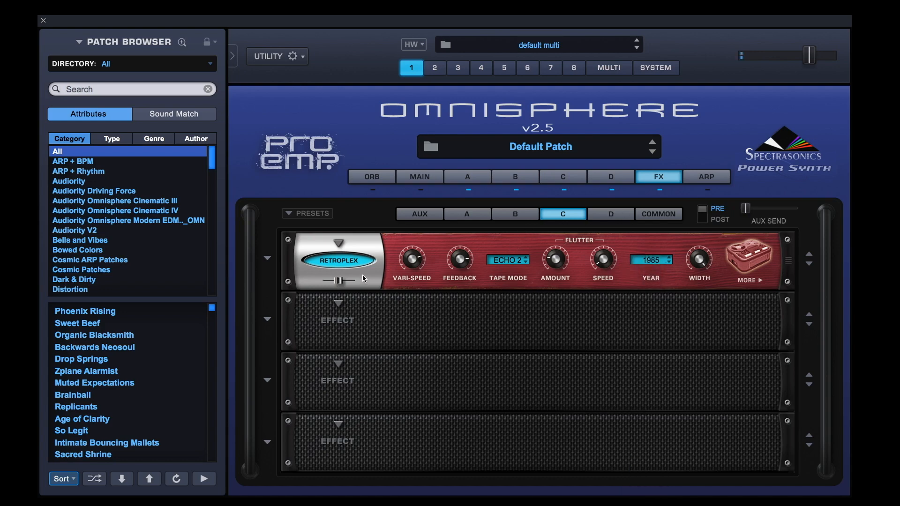
pyautogui.moveTo(339, 281); pyautogui.dragTo(335, 282)
pyautogui.moveTo(459, 261); pyautogui.dragTo(463, 291)
# Start saving the patch under a new name and create a folder named Loopcloud Patches in the User patches folder
pyautogui.click(420, 177)
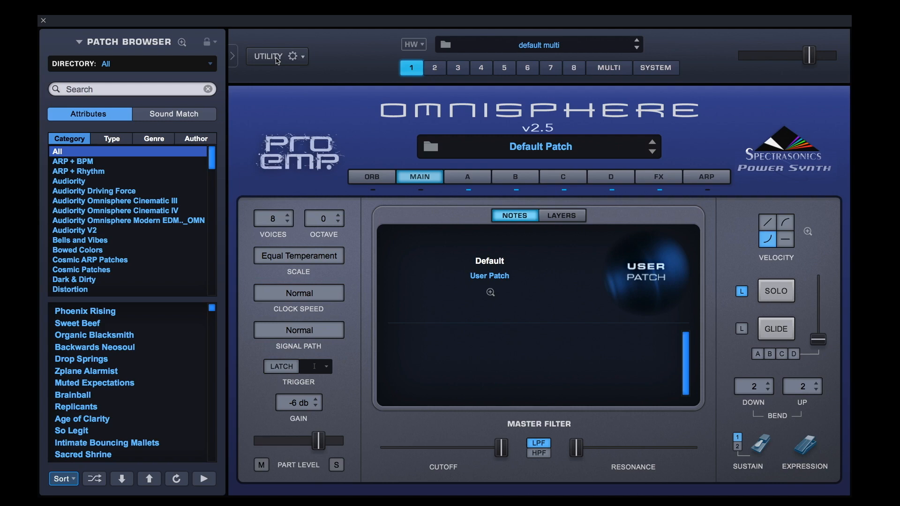
pyautogui.click(278, 58)
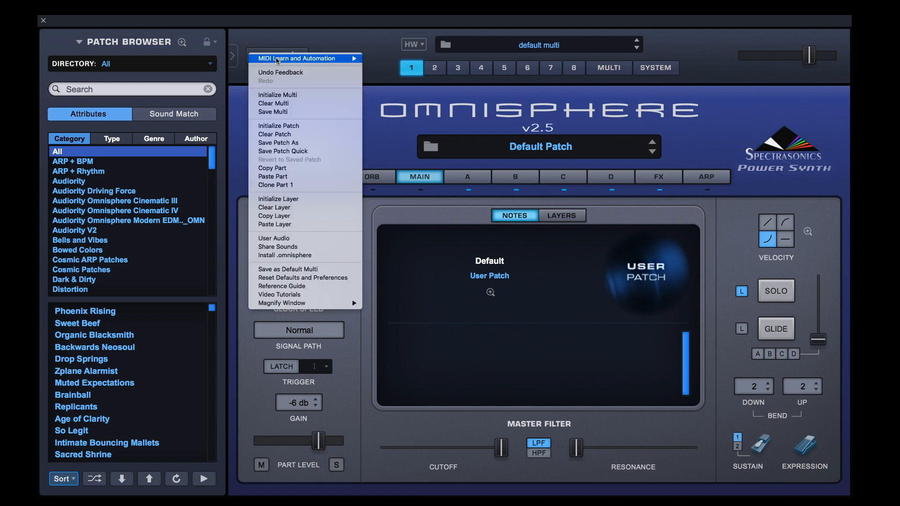
pyautogui.click(303, 144)
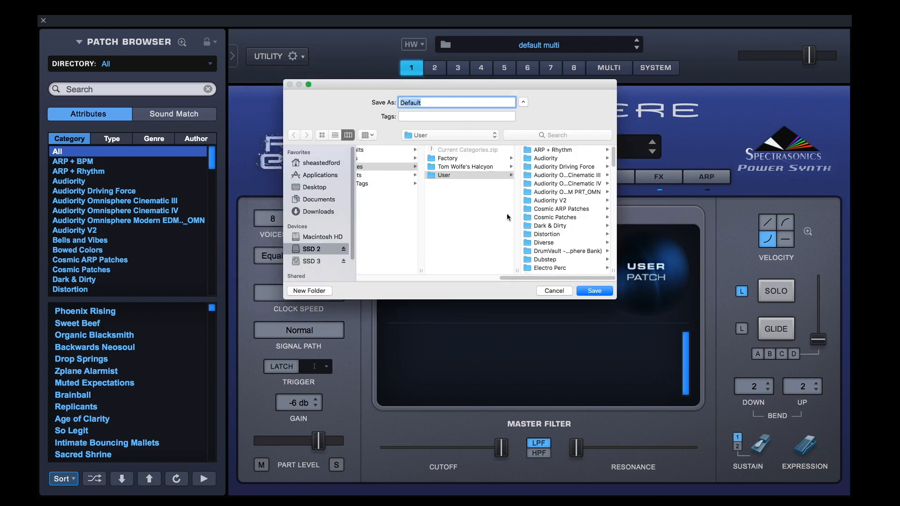
pyautogui.scroll(-10, 558, 201)
pyautogui.click(443, 176)
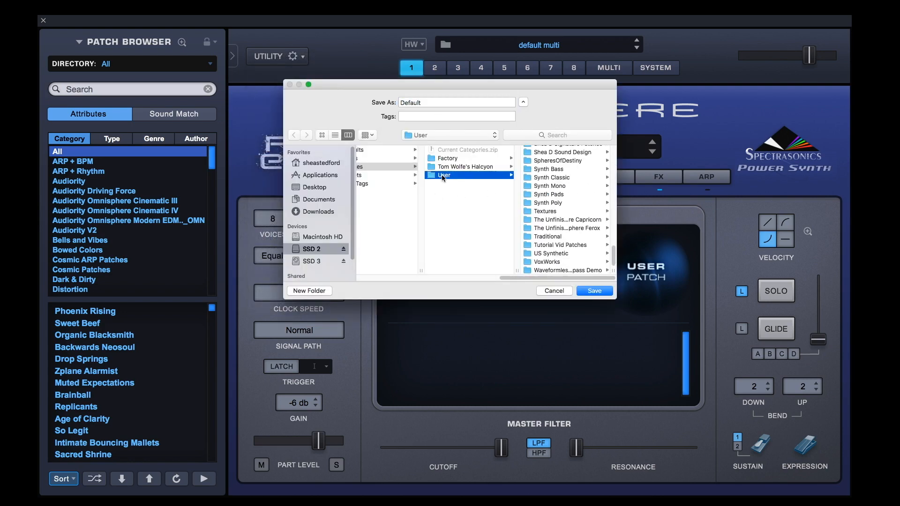
pyautogui.click(310, 291)
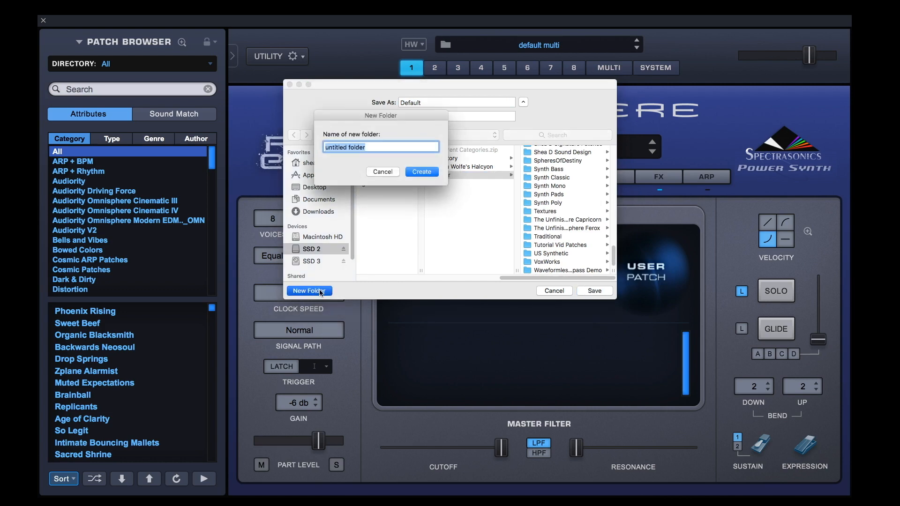
pyautogui.write('Loo')
pyautogui.press('BackSpace')
pyautogui.write('cloud Patches')
pyautogui.press('Return')
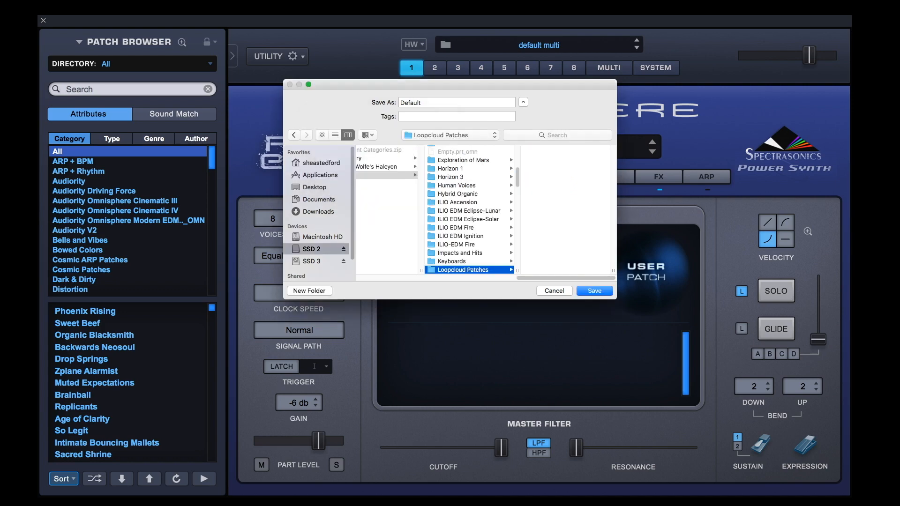
# Name the patch Granular Pad 1 and save it in Loopcloud Patches without adding any tags
pyautogui.write('Granu')
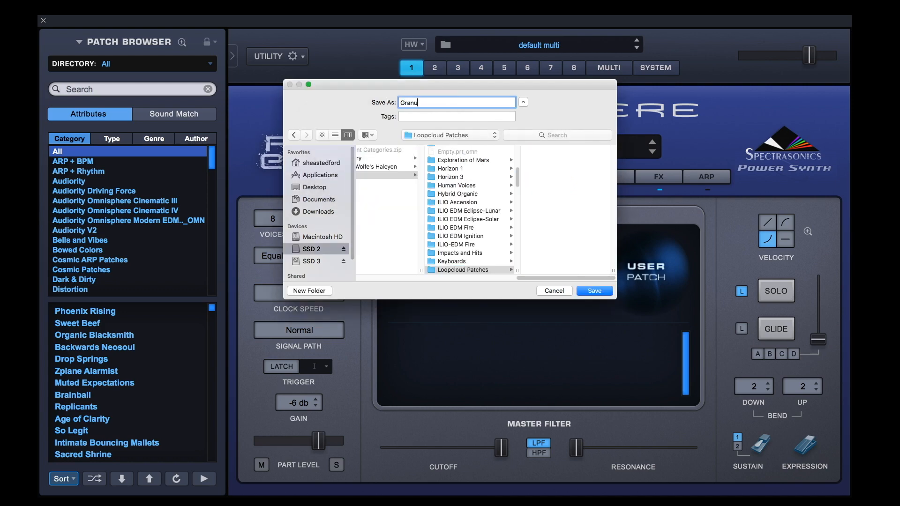
pyautogui.write('lar Pad 1')
pyautogui.press('Return')
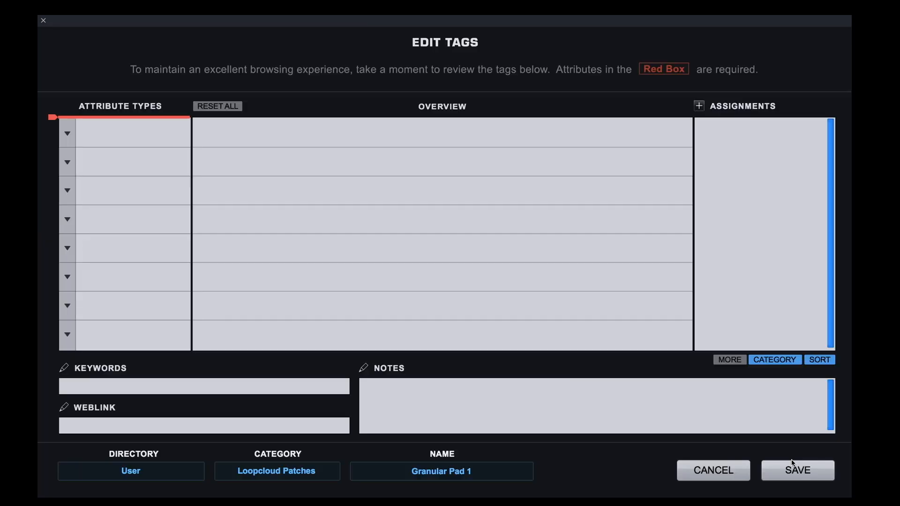
pyautogui.click(798, 470)
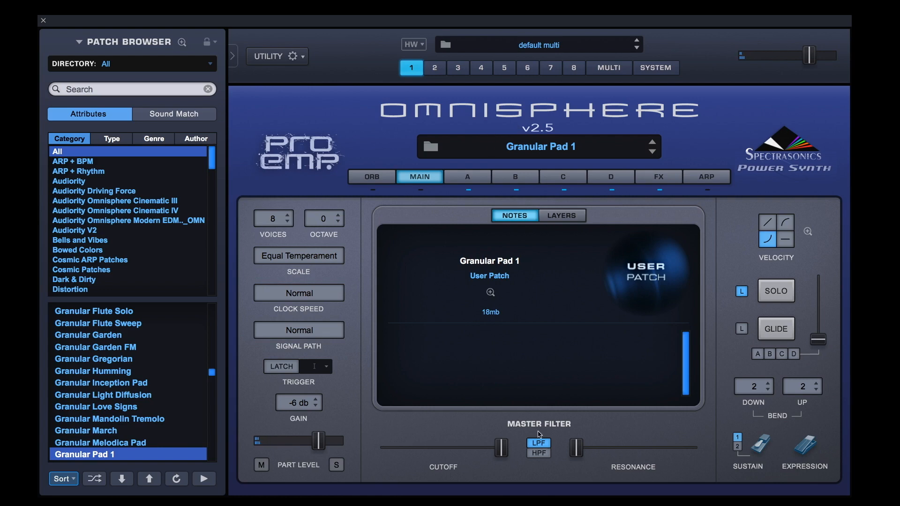
# Switch to Loopcloud, enlarge its window to cover the whole work area and collapse the _(WAVs)_(Loops)_Arps_&_Keys folder
pyautogui.moveTo(436, 493)
pyautogui.click(395, 488)
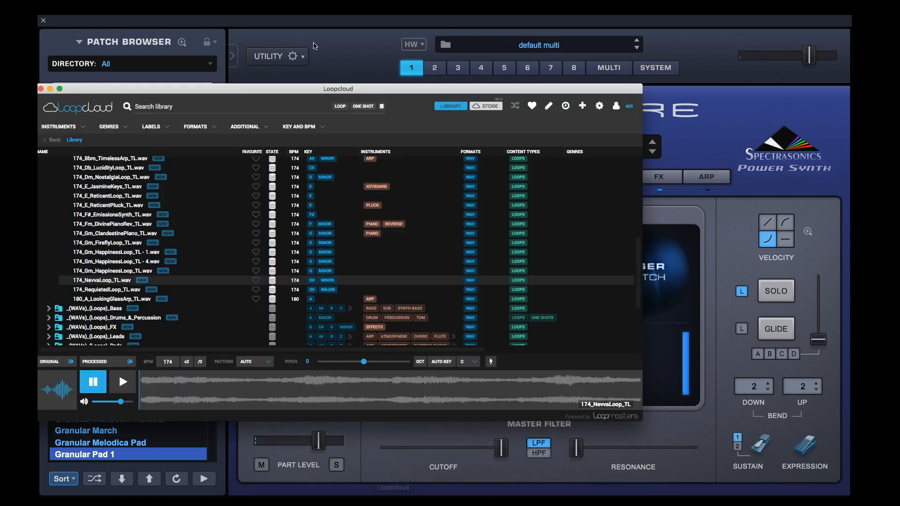
pyautogui.moveTo(315, 84); pyautogui.dragTo(317, 22)
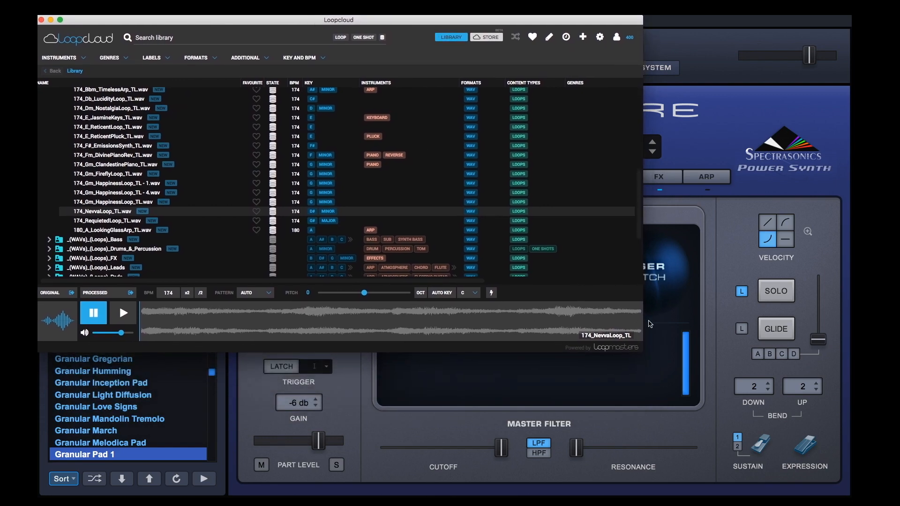
pyautogui.moveTo(642, 351); pyautogui.dragTo(856, 504)
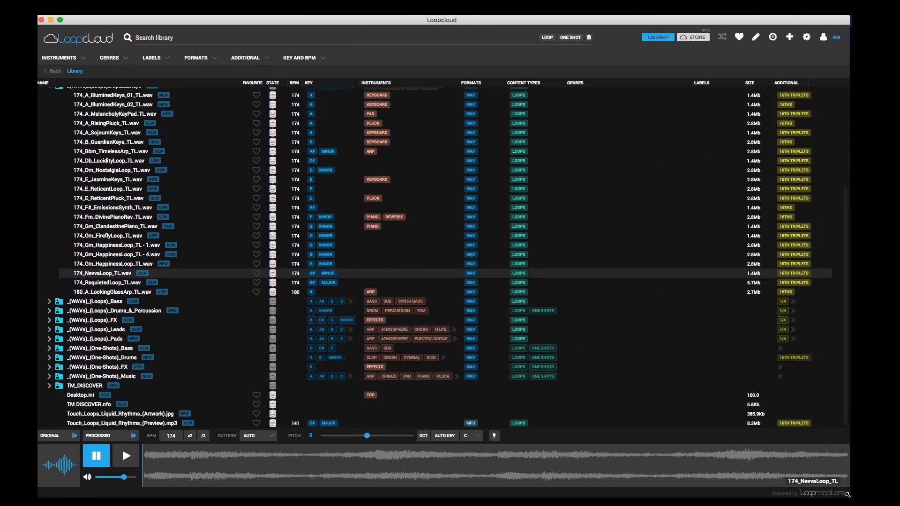
pyautogui.scroll(3, 255, 229)
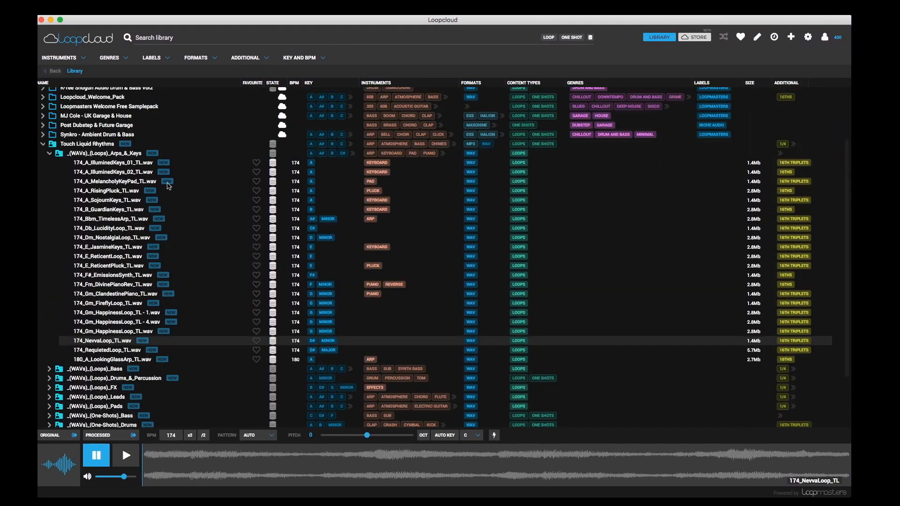
pyautogui.click(50, 153)
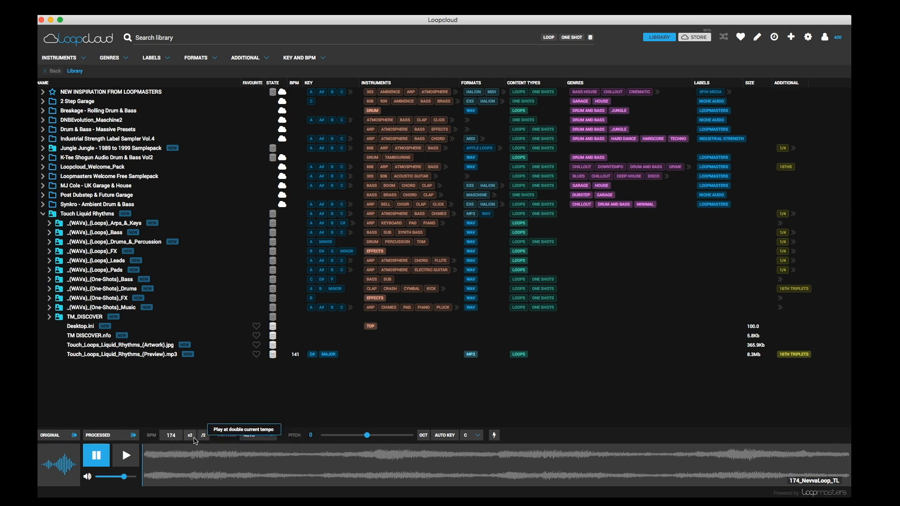
# View the playback pattern options, then select 174_Ab_DeepReeseFilter_TL.wav in the _(WAVs)_(Loops)_Bass folder and collapse that folder
pyautogui.click(262, 436)
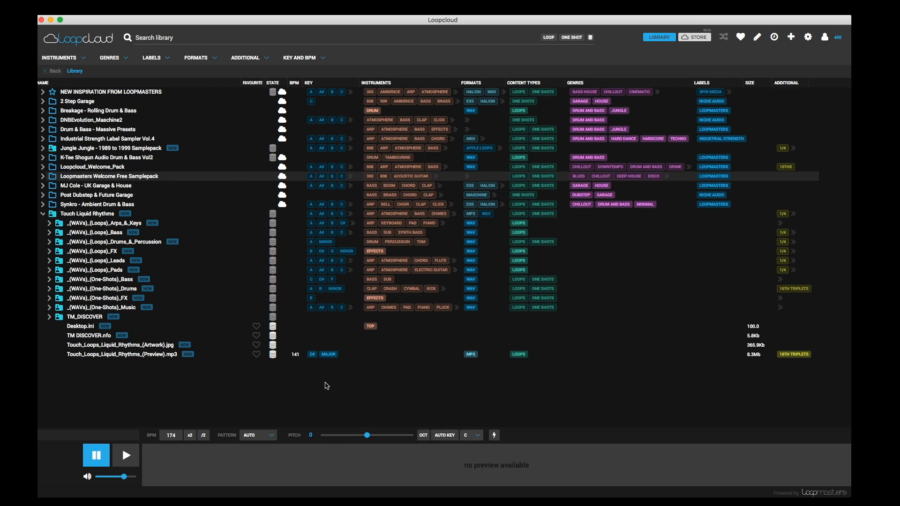
pyautogui.click(49, 234)
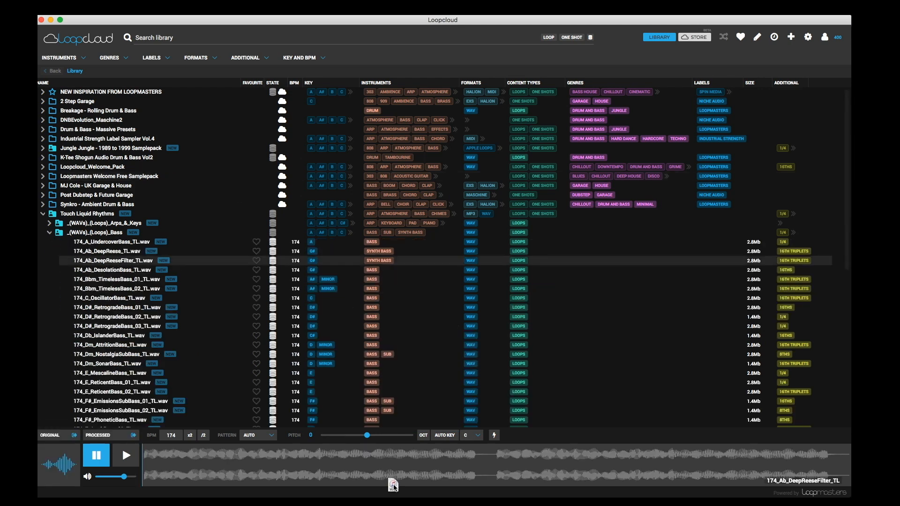
pyautogui.click(115, 260)
pyautogui.click(49, 233)
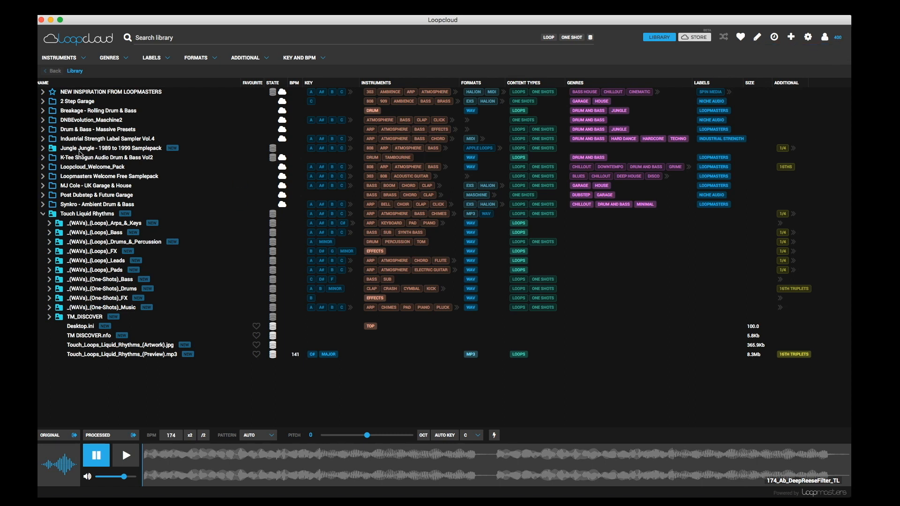
# Browse Breakage - Rolling Drum & Bass down to its BGE_DRUM_LPS loops, then collapse that pack and Touch Liquid Rhythms
pyautogui.click(43, 111)
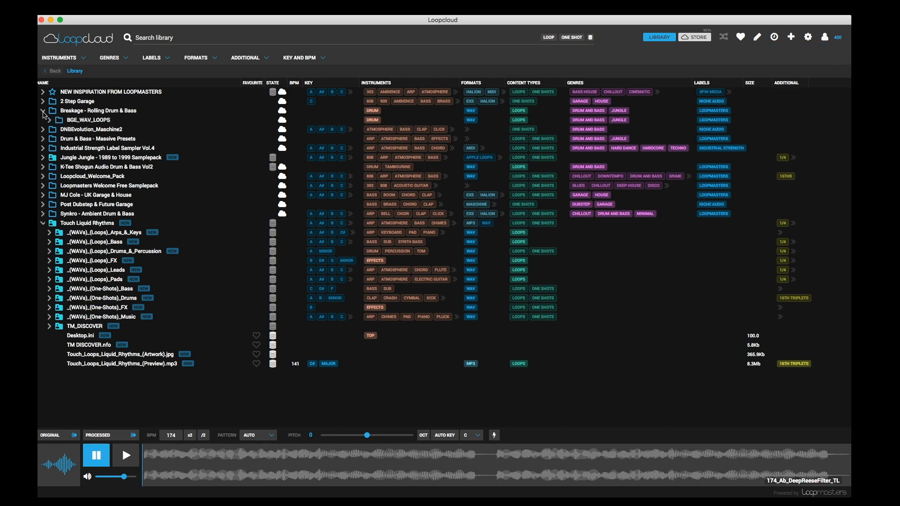
pyautogui.click(49, 120)
pyautogui.click(56, 129)
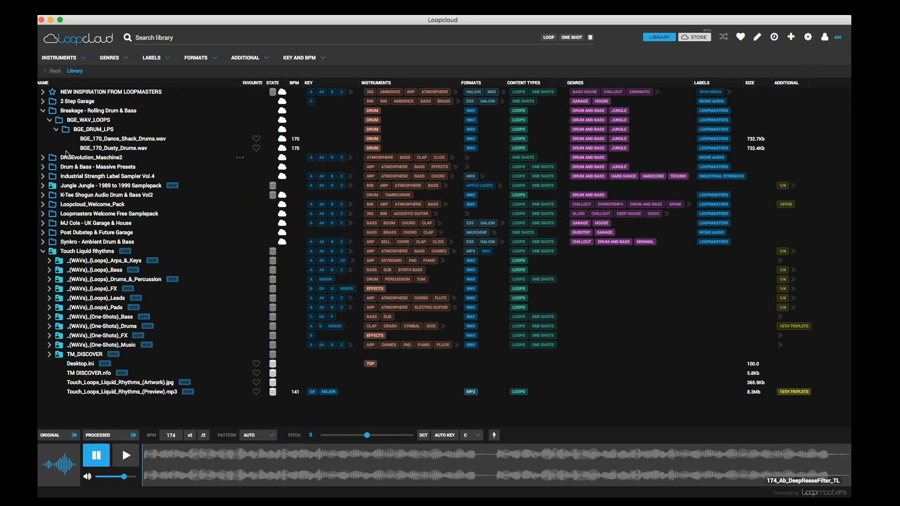
pyautogui.click(43, 111)
pyautogui.click(43, 214)
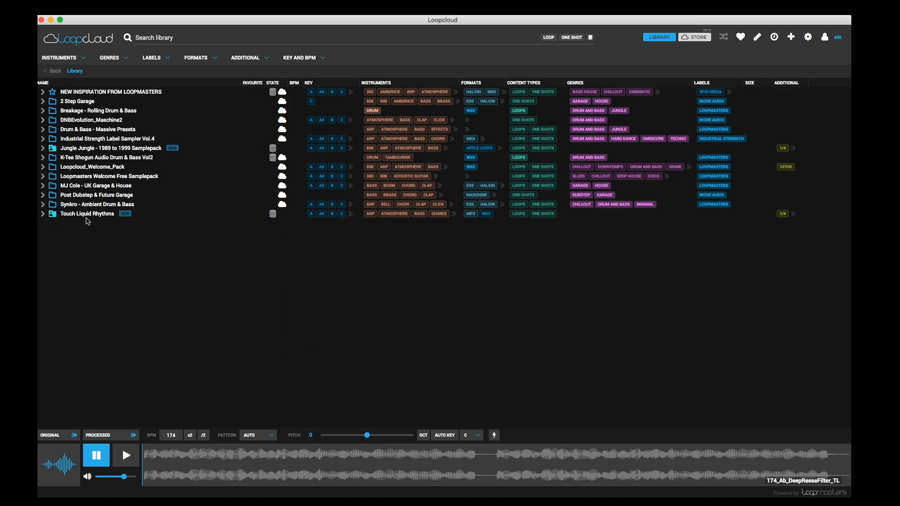